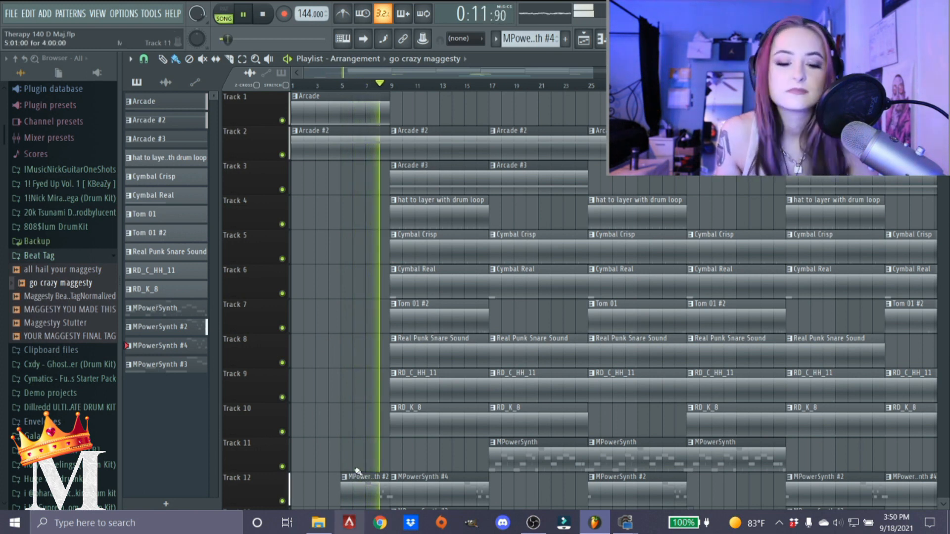
- Stop playback and examine the opening of the arrangement, from the Arcade intro patterns to the drum and MPowerSynth entries
scroll(326, 377, down, 4)
scroll(327, 384, up, 2)
key(space)
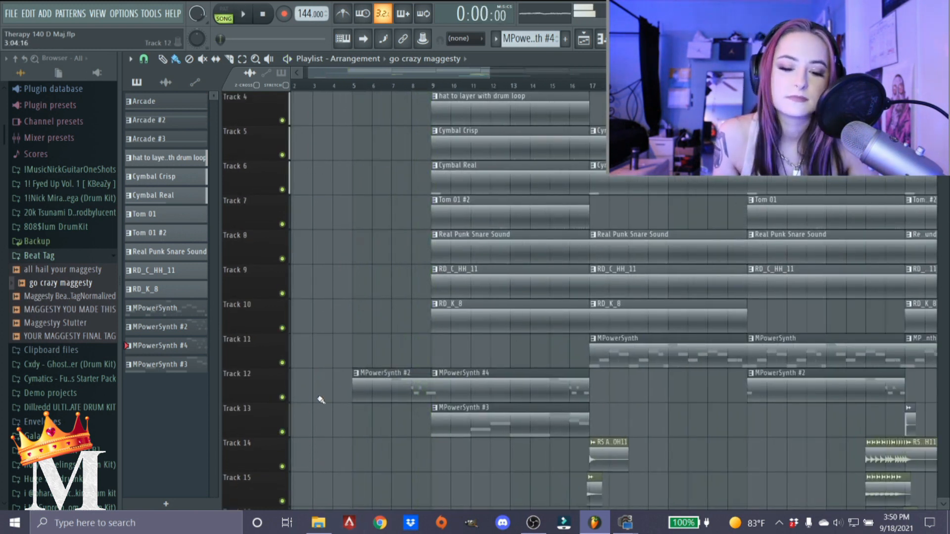
scroll(322, 398, down, 2)
scroll(323, 399, up, 5)
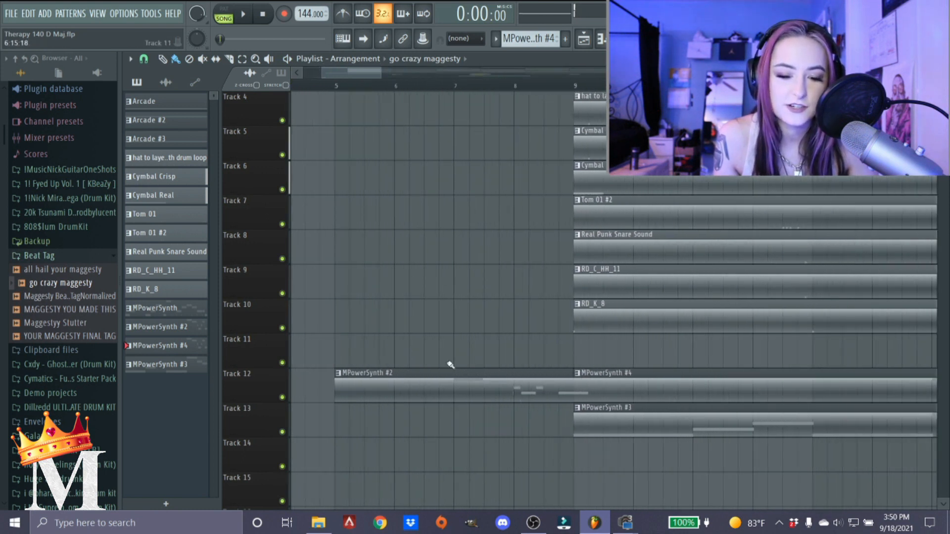
scroll(447, 321, up, 1)
scroll(444, 280, up, 2)
scroll(418, 208, down, 2)
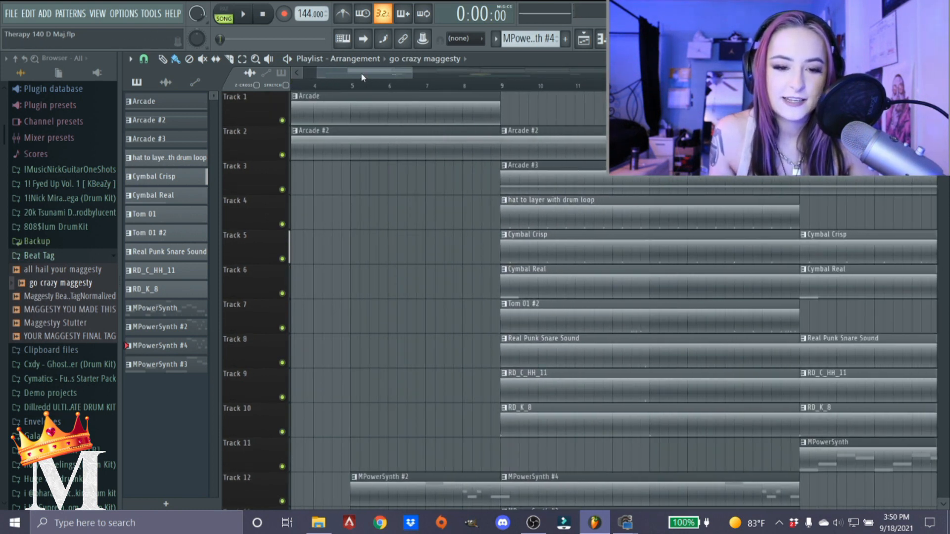
scroll(391, 323, down, 2)
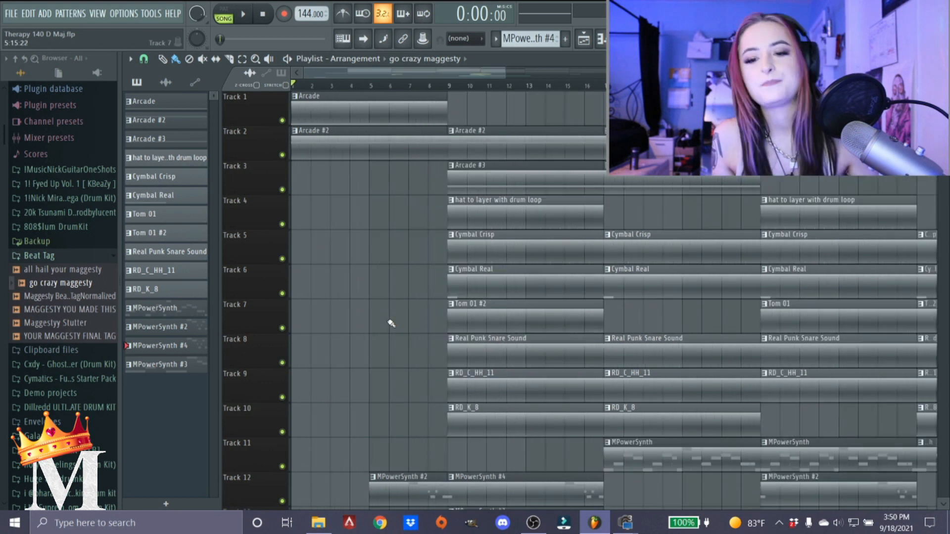
- Select the time range of the entire arrangement in the playlist
scroll(452, 295, down, 1)
key(ctrl+a)
ctrl+click(374, 226)
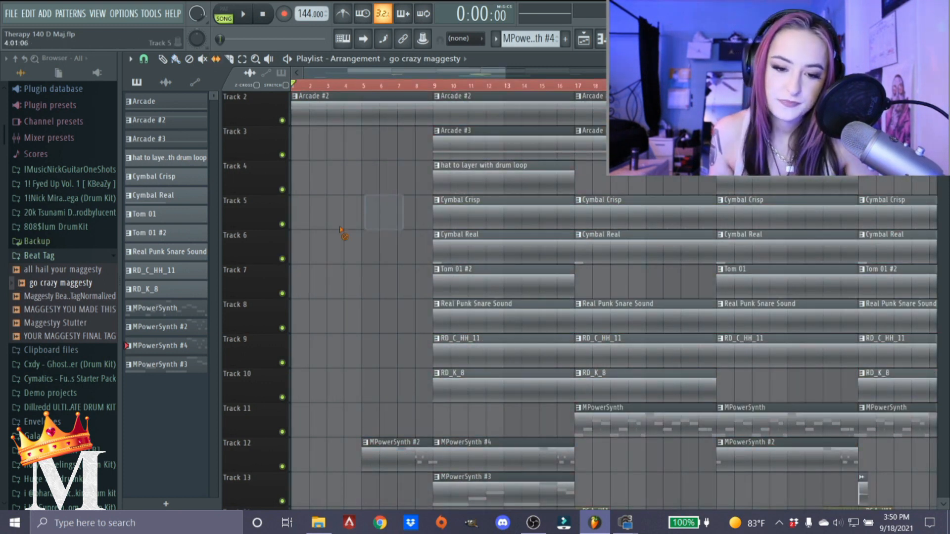
- Examine the transition around bar 9, where the drum patterns and Arcade #3 enter
scroll(395, 193, down, 2)
scroll(393, 173, up, 1)
scroll(381, 132, up, 3)
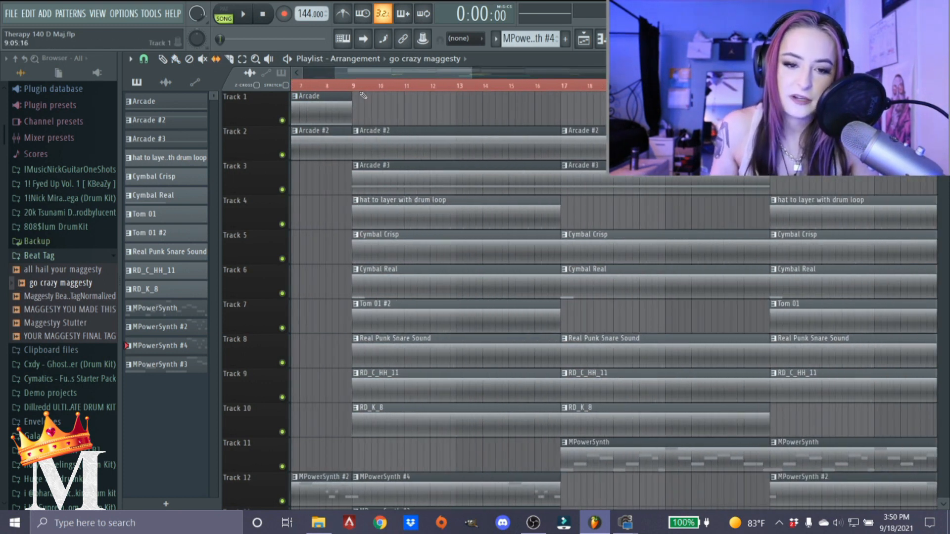
scroll(358, 91, up, 2)
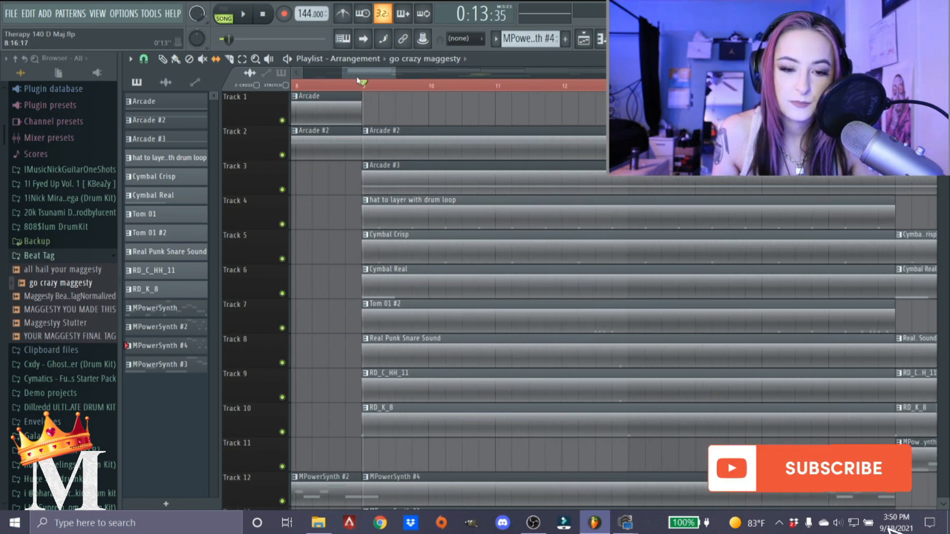
scroll(358, 79, up, 2)
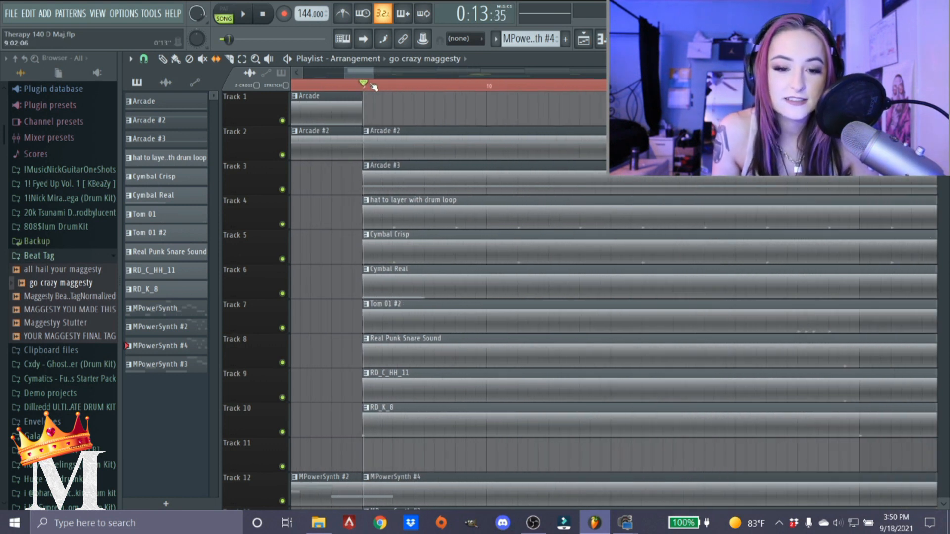
scroll(361, 83, down, 5)
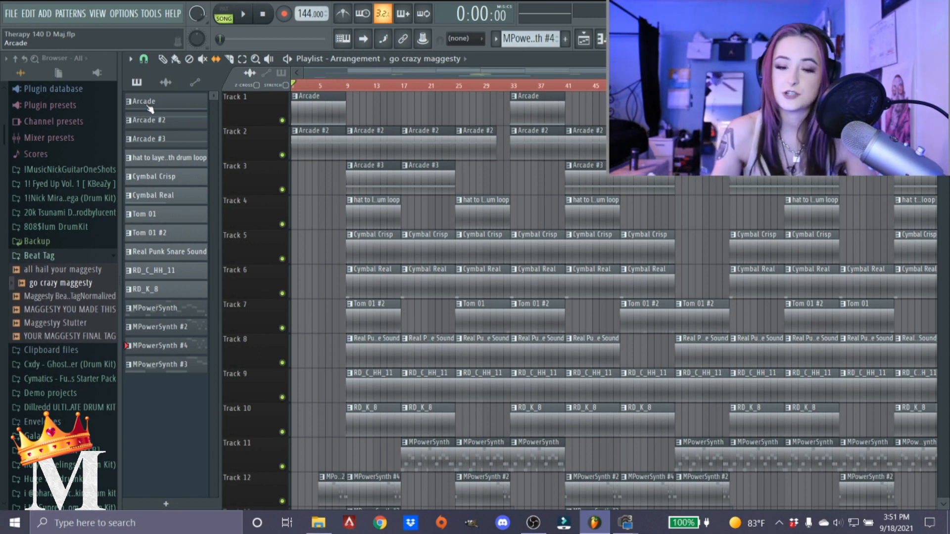
- Place the song position at bar 9, at the start of the second Arcade #2 clip
click(349, 84)
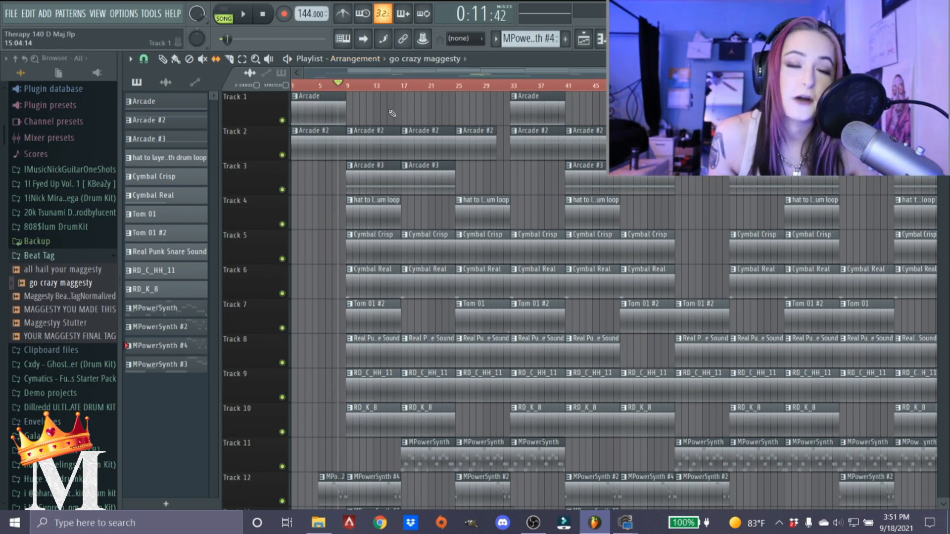
scroll(319, 157, up, 3)
click(430, 85)
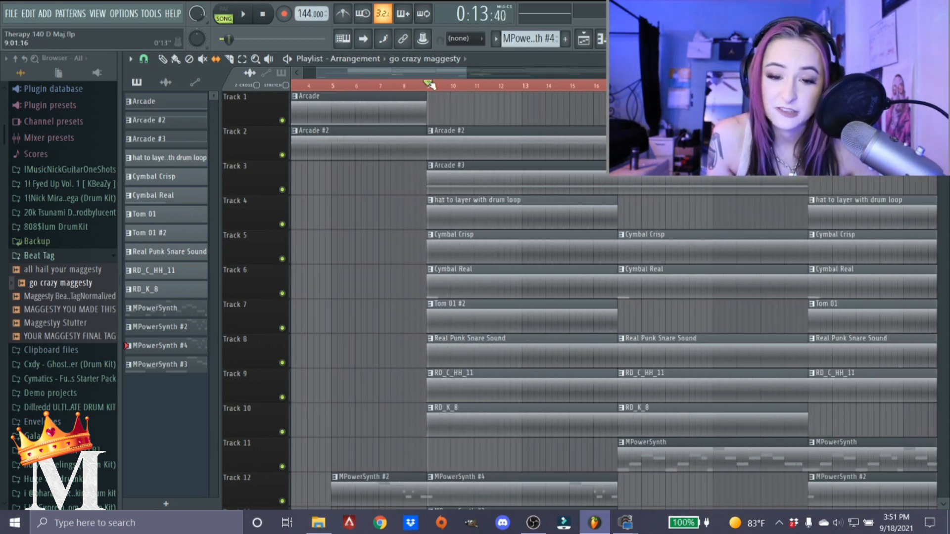
scroll(424, 92, up, 3)
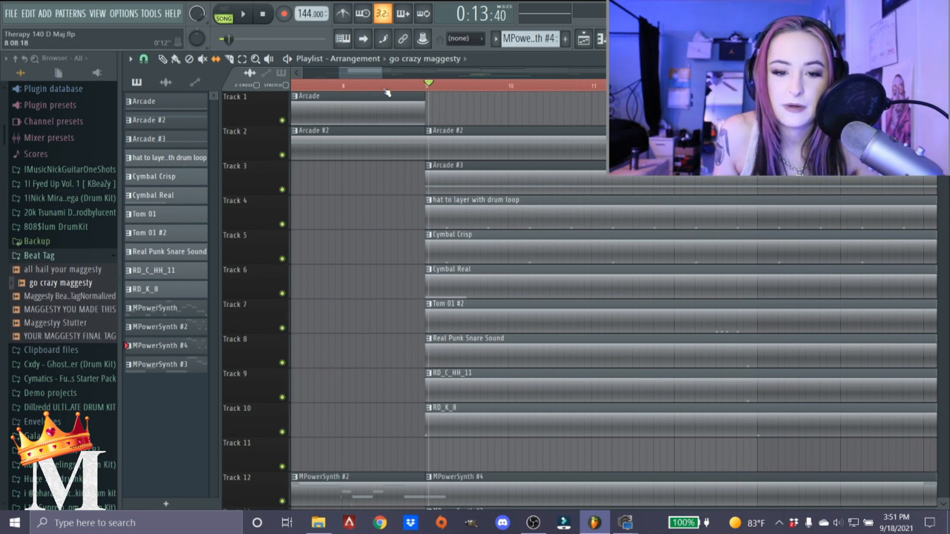
scroll(387, 93, up, 3)
click(483, 85)
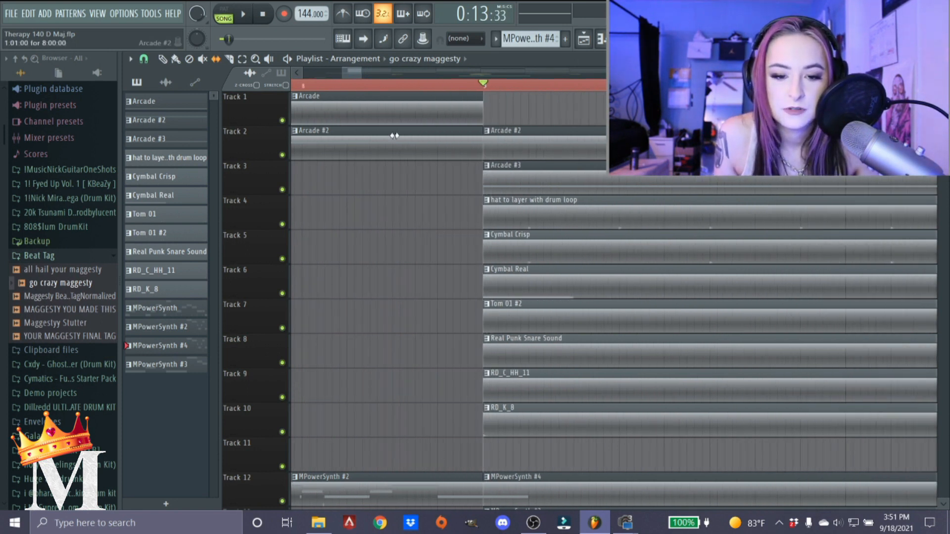
- Solo Track 2 to audition the Arcade #2 pattern from bar 9, and restore all tracks once playback is stopped
right_click(285, 157)
key(space)
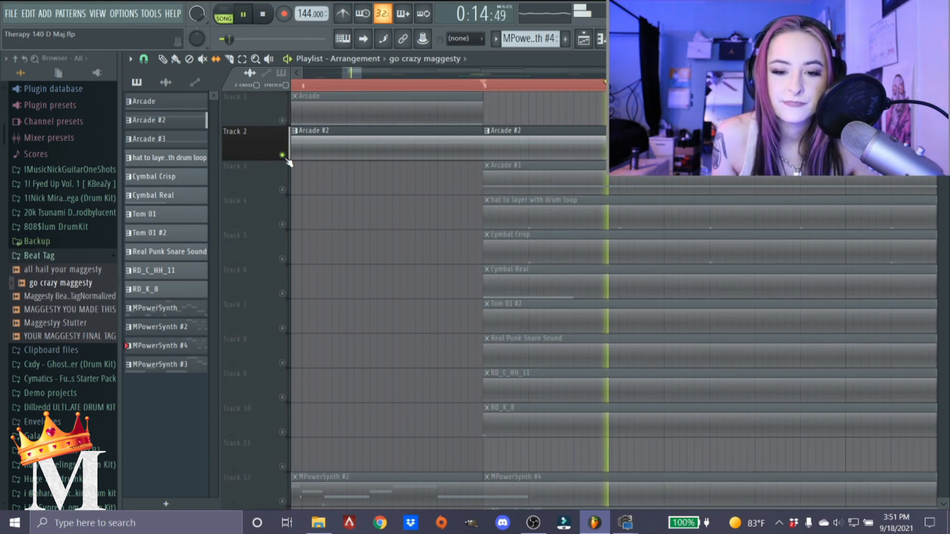
right_click(286, 159)
key(space)
- Play the full arrangement from bar 9 through the following section, review the tracks down to Track 20, and stop playback
scroll(312, 169, down, 2)
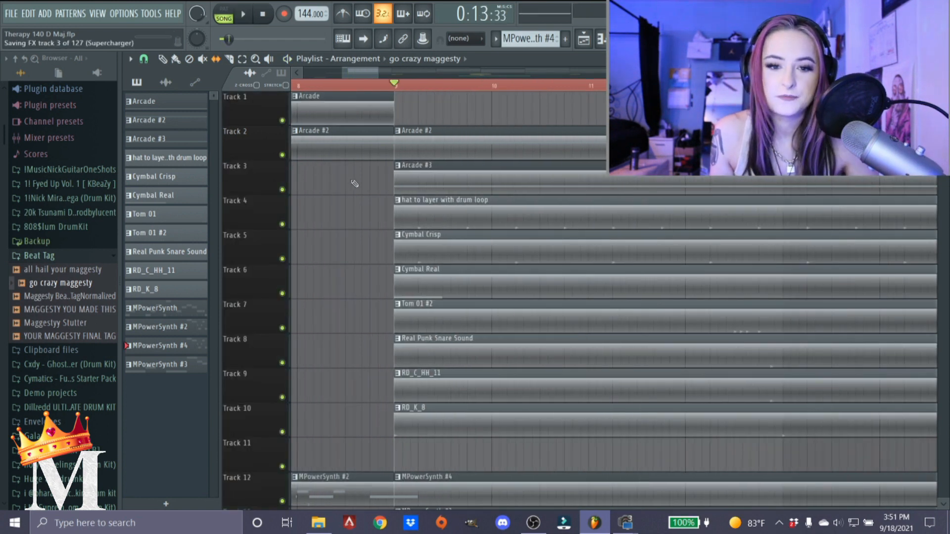
scroll(355, 183, down, 4)
scroll(419, 299, down, 3)
scroll(419, 299, up, 3)
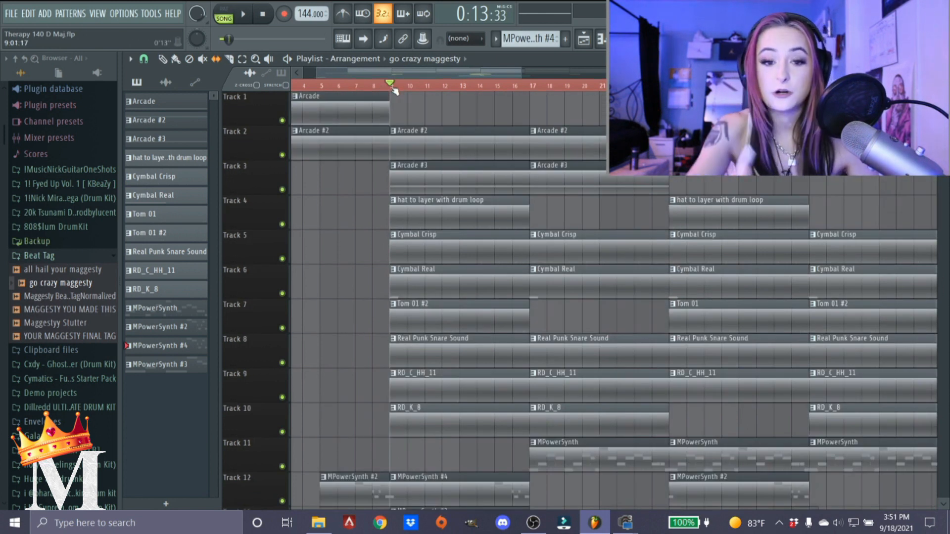
key(space)
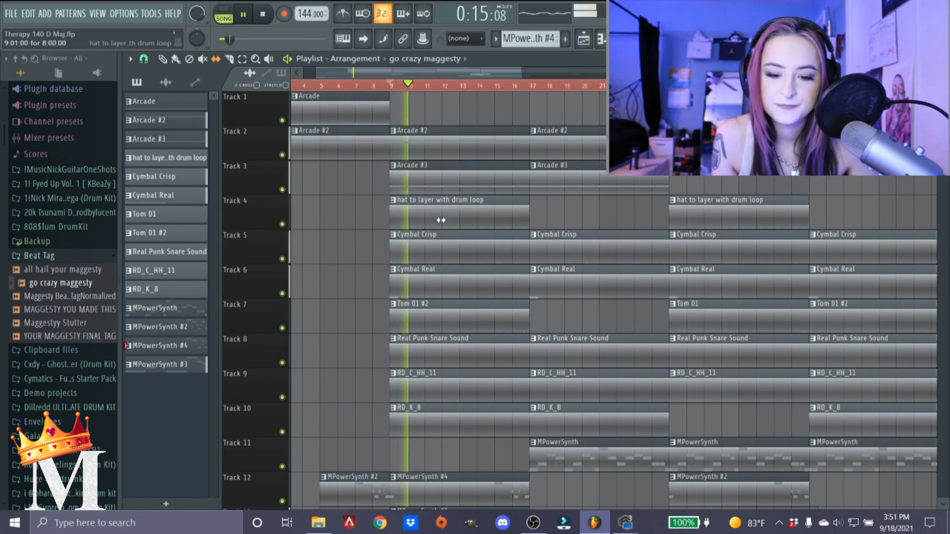
scroll(441, 221, down, 1)
scroll(431, 230, down, 2)
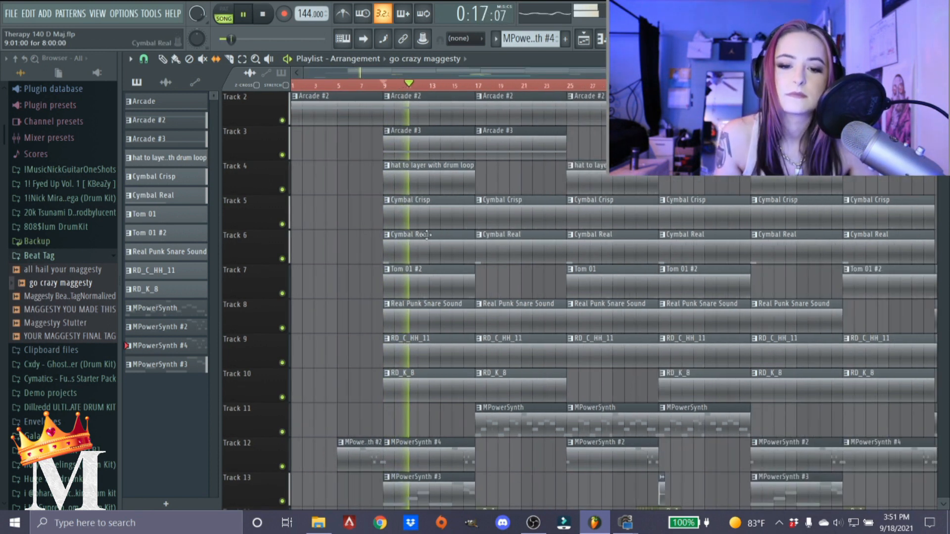
scroll(421, 257, down, 4)
scroll(410, 292, up, 3)
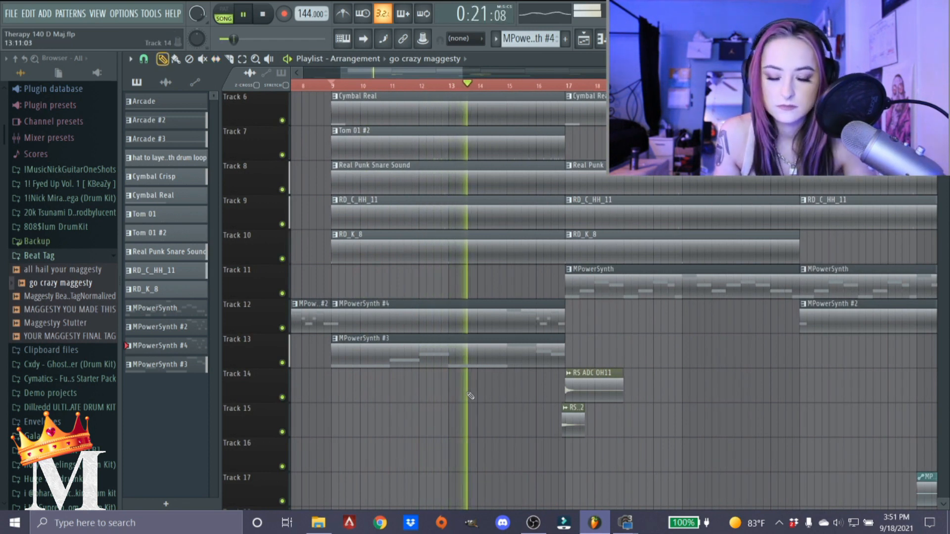
scroll(471, 395, down, 2)
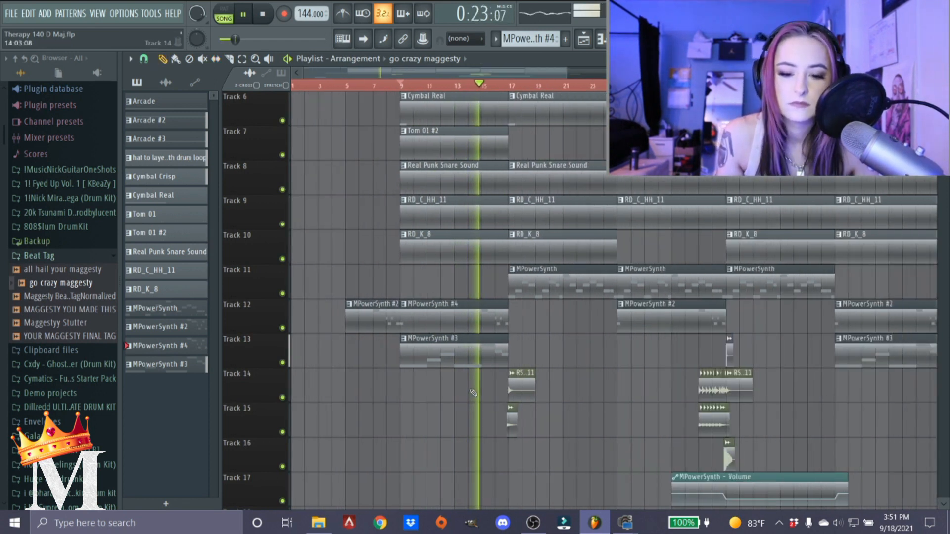
scroll(476, 394, up, 2)
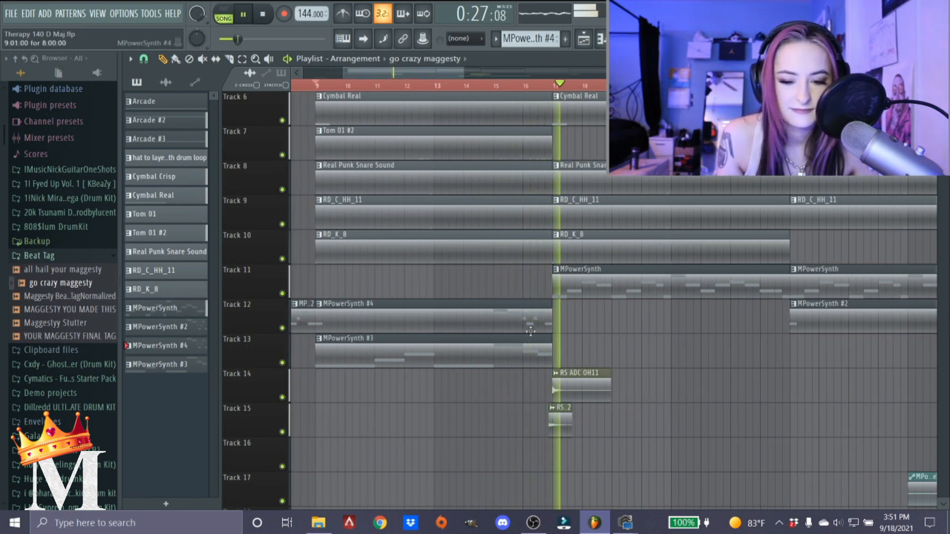
scroll(531, 331, down, 2)
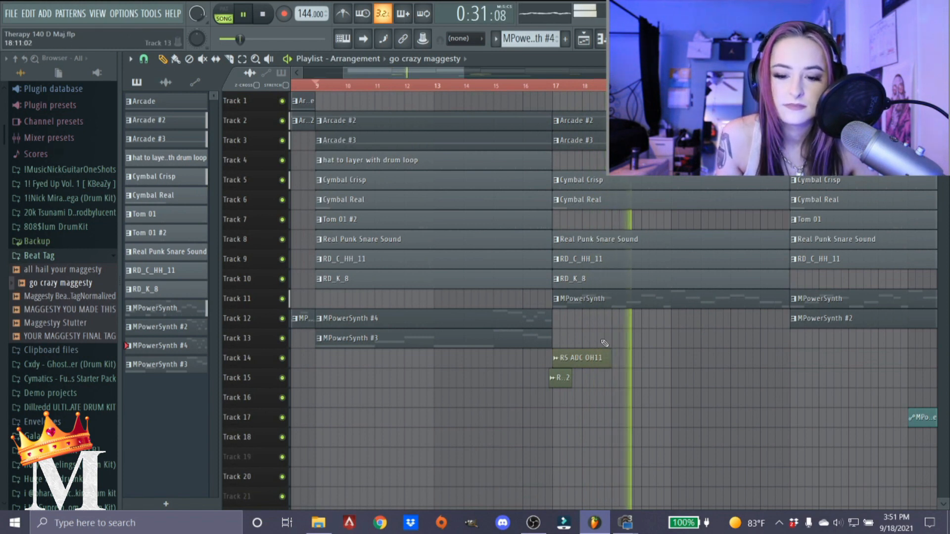
scroll(605, 342, down, 3)
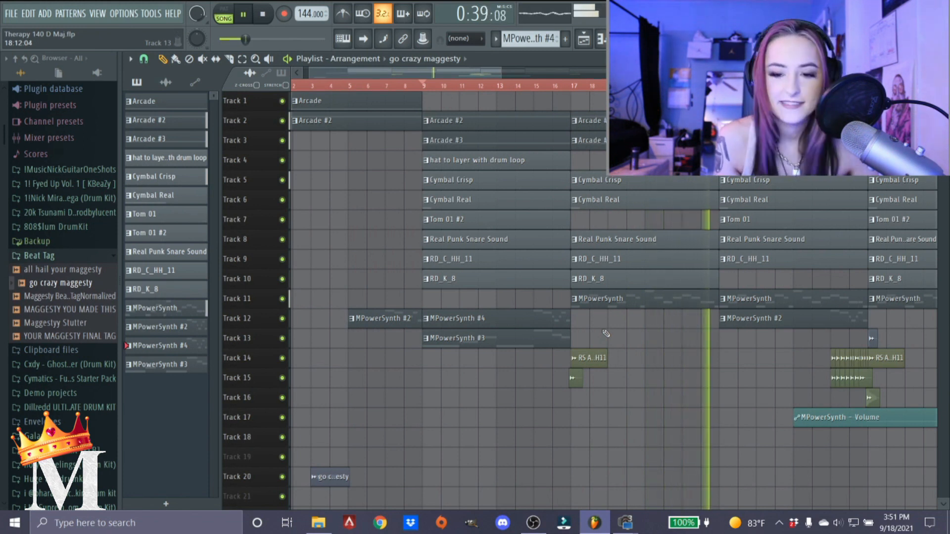
key(space)
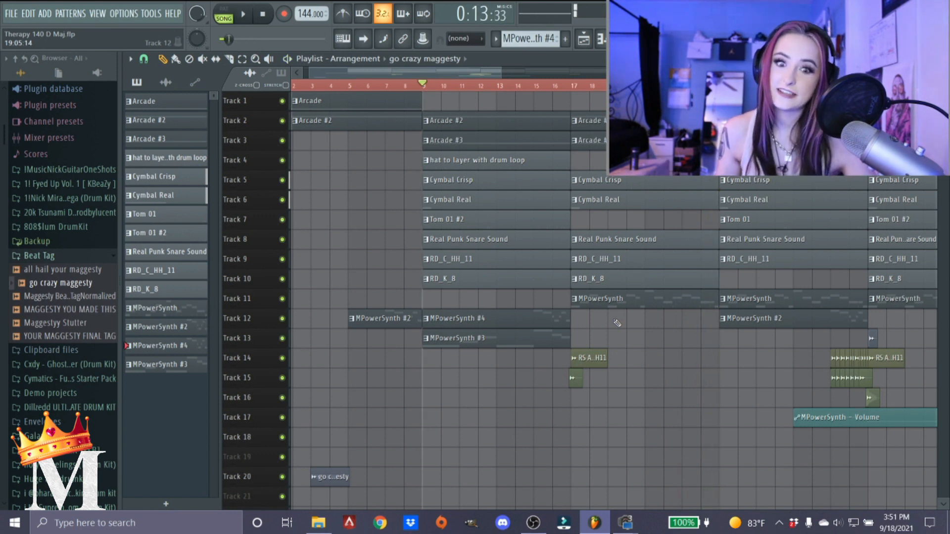
- Place the song position at bar 17, where the MPowerSynth pattern on Track 11 begins
scroll(508, 198, up, 3)
scroll(484, 201, up, 2)
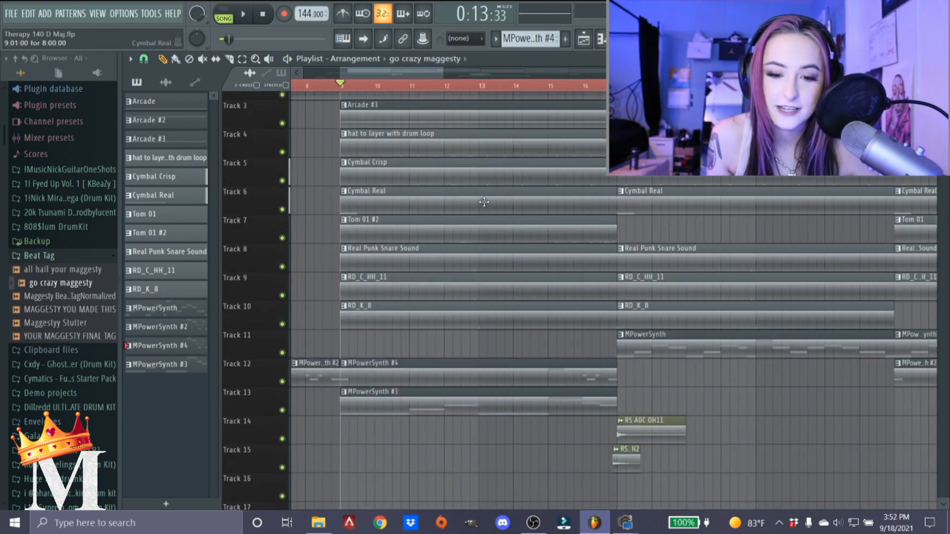
scroll(472, 210, down, 3)
scroll(533, 168, up, 2)
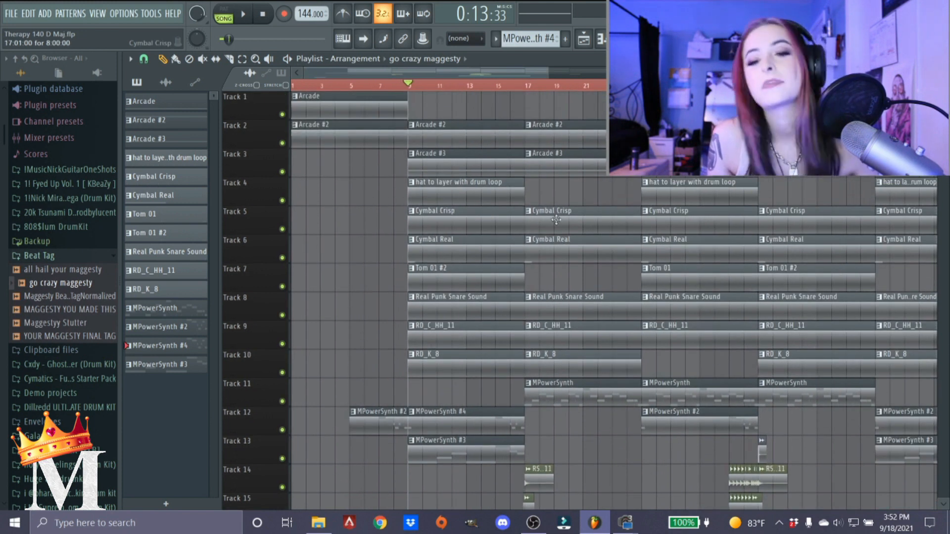
click(538, 87)
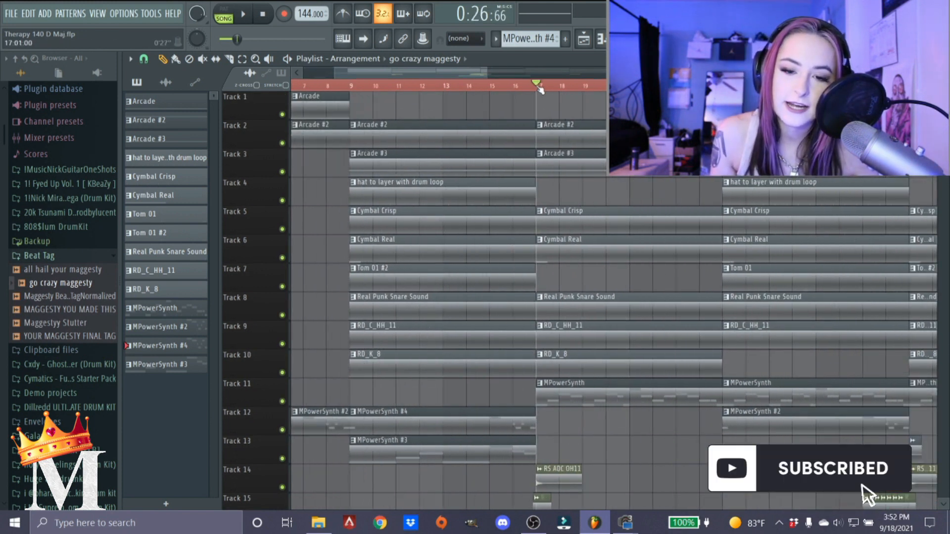
scroll(541, 89, up, 3)
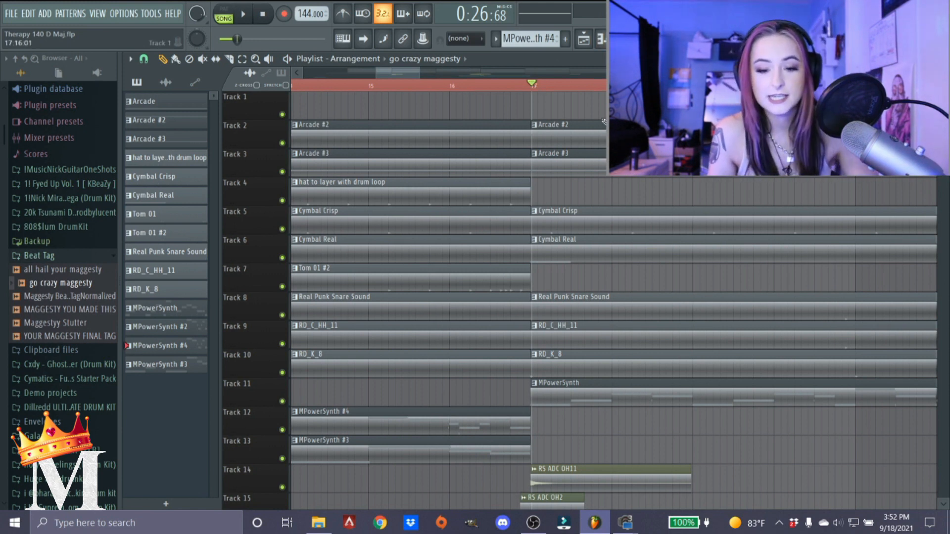
- Inspect the notes of the first MPowerSynth clip on Track 11 in the piano roll, and close it again
scroll(532, 274, down, 5)
scroll(544, 307, up, 3)
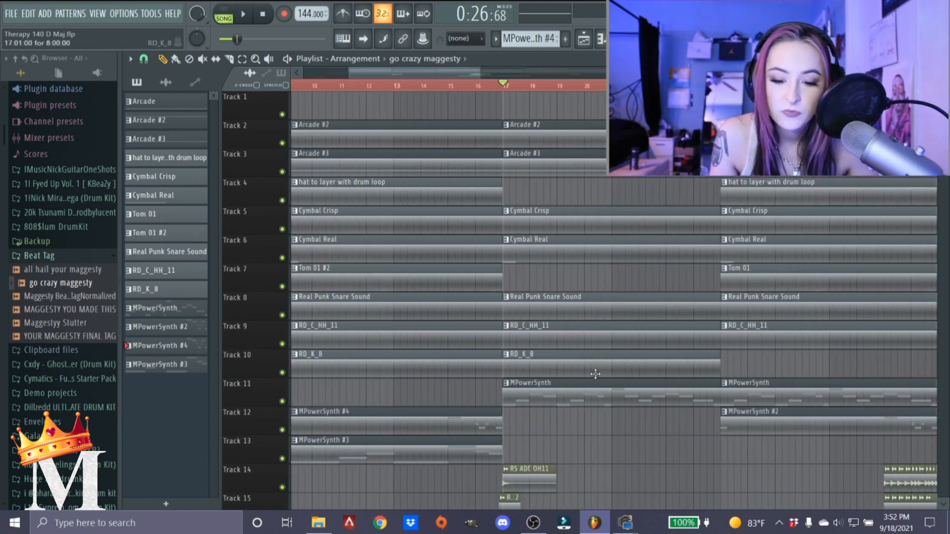
double_click(589, 389)
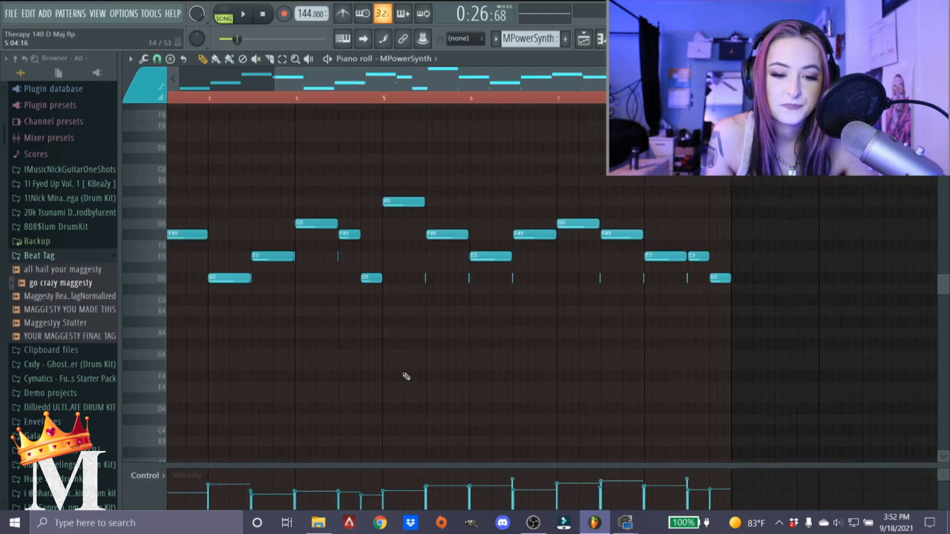
key(Escape)
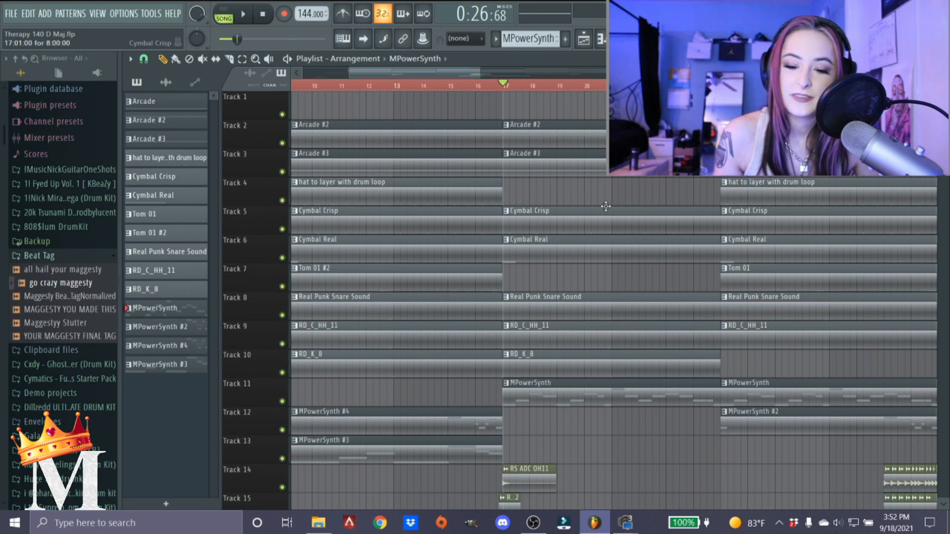
- Examine the RS ADC OH11 and RS ADC OH2 clips on Tracks 14 and 15 around the bar 17 transition
scroll(606, 205, down, 3)
scroll(522, 109, up, 5)
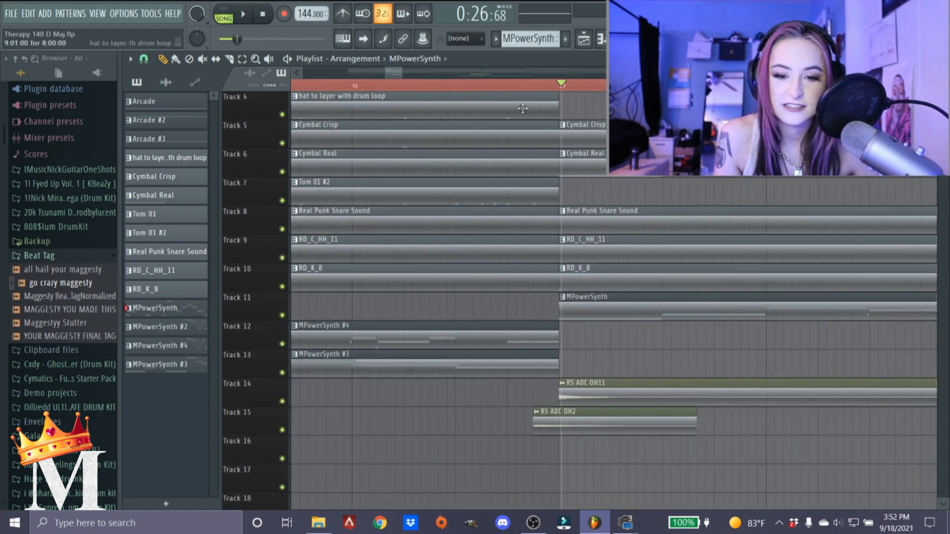
scroll(569, 430, up, 5)
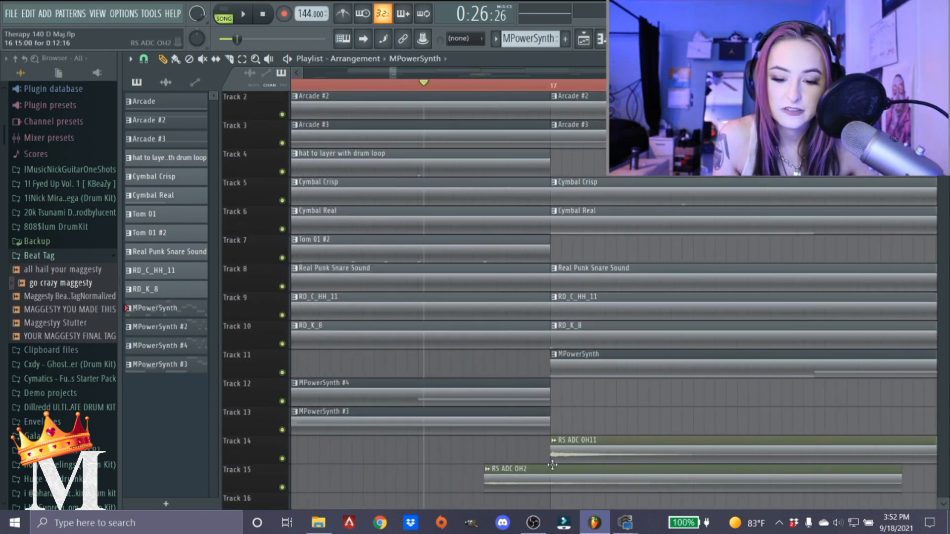
scroll(561, 461, down, 2)
scroll(564, 451, up, 2)
scroll(564, 450, up, 1)
scroll(510, 468, down, 4)
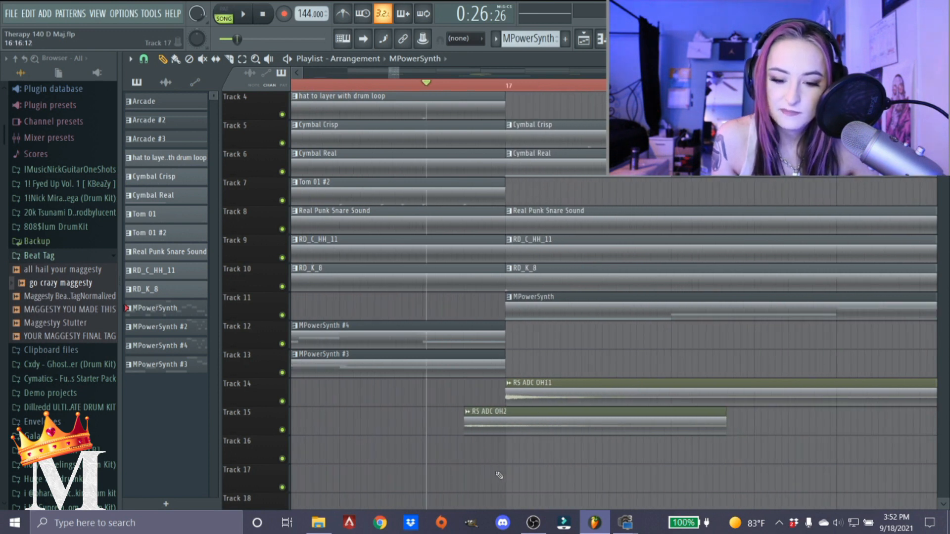
scroll(514, 473, down, 3)
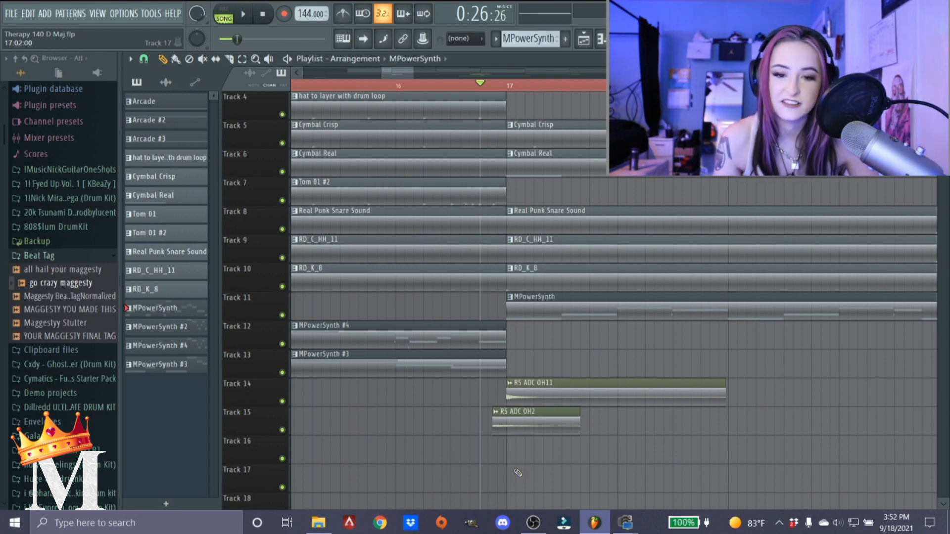
- Set the playlist's snap to Bar and place the song position at bar 17
scroll(517, 473, down, 3)
scroll(630, 455, down, 4)
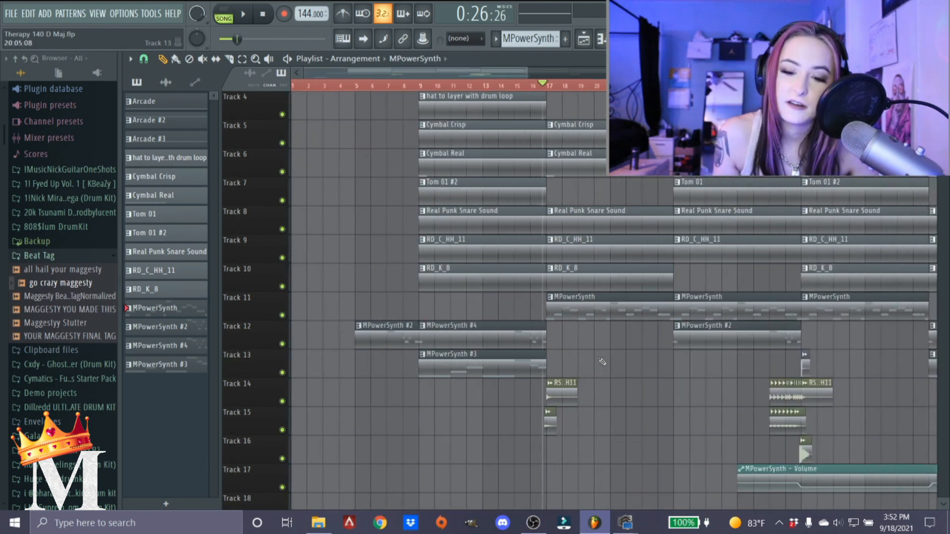
scroll(453, 267, up, 4)
drag(565, 86, 537, 86)
click(143, 59)
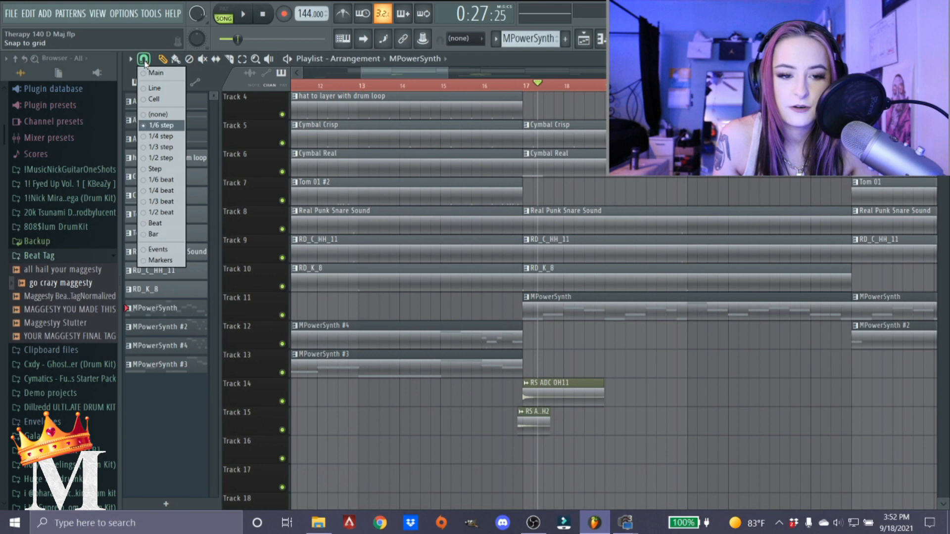
click(170, 232)
click(532, 87)
- Examine which clips continue, drop out or enter on Tracks 1 to 17 between the bar 9, 17 and 25 sections
scroll(524, 385, down, 3)
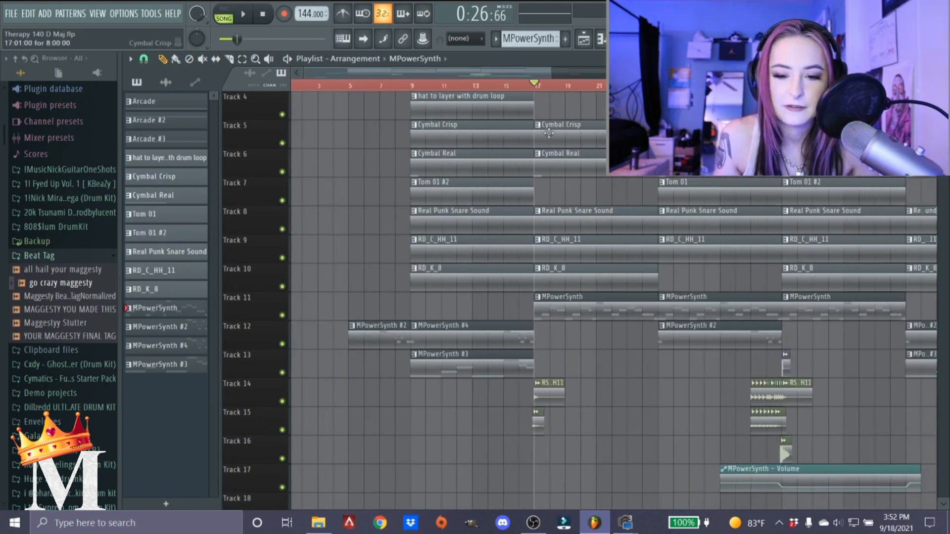
scroll(524, 384, up, 3)
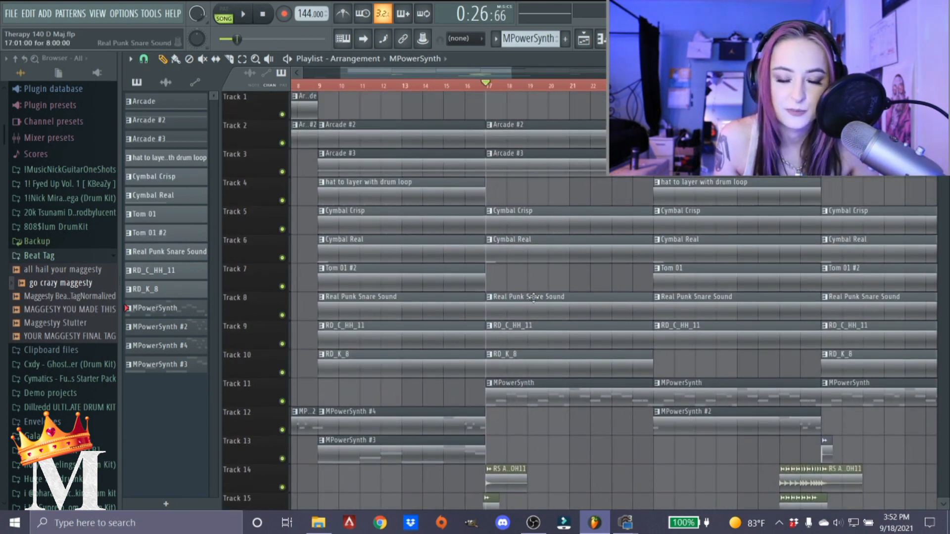
scroll(437, 178, down, 2)
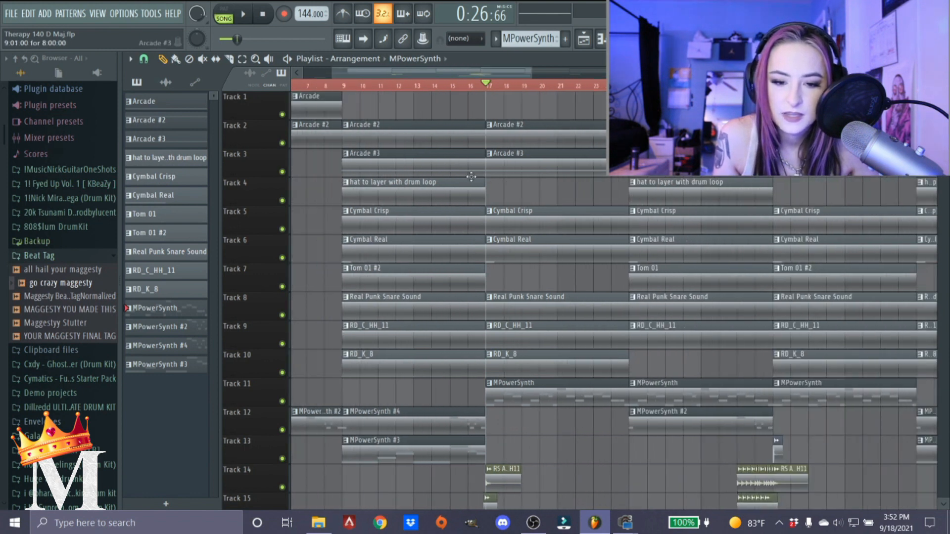
scroll(553, 287, down, 2)
scroll(629, 332, up, 3)
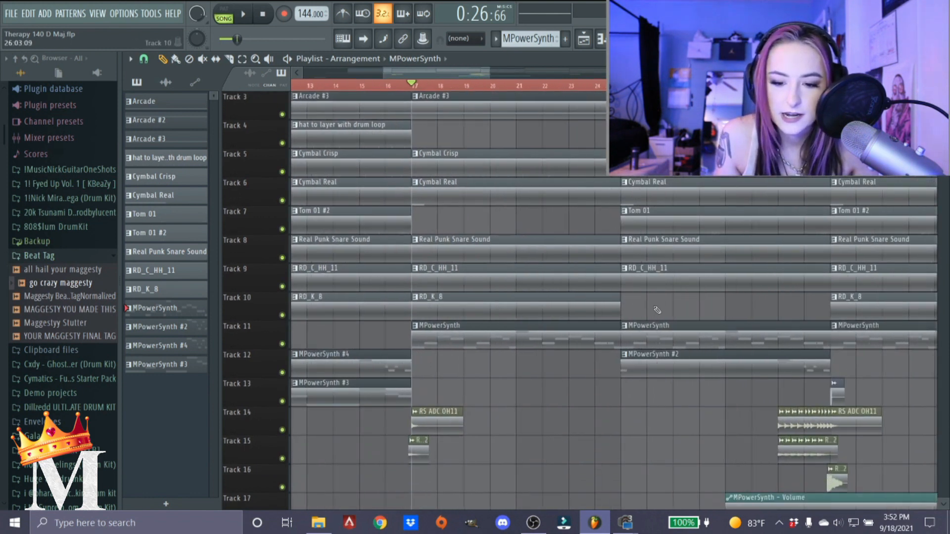
scroll(629, 333, up, 2)
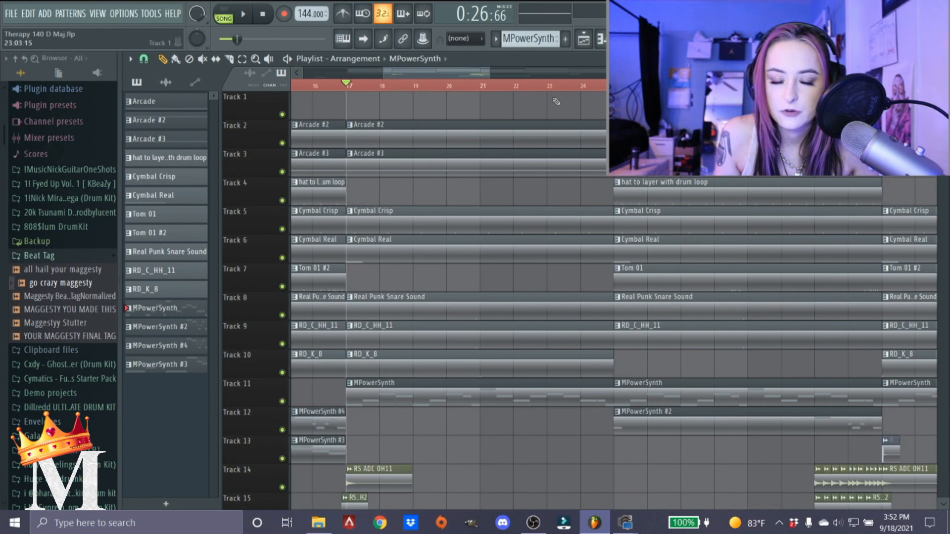
scroll(684, 196, down, 2)
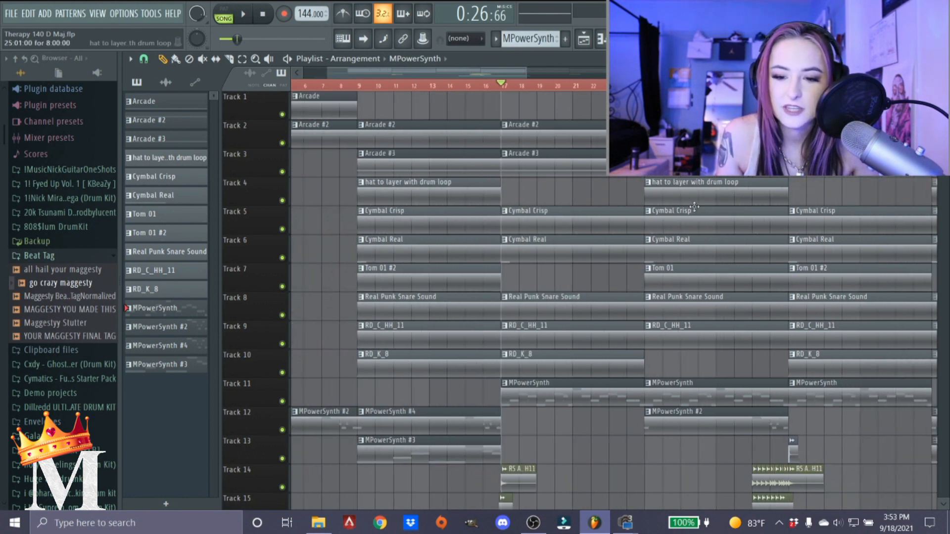
scroll(920, 214, up, 3)
scroll(629, 208, down, 3)
scroll(630, 208, up, 2)
scroll(630, 208, down, 4)
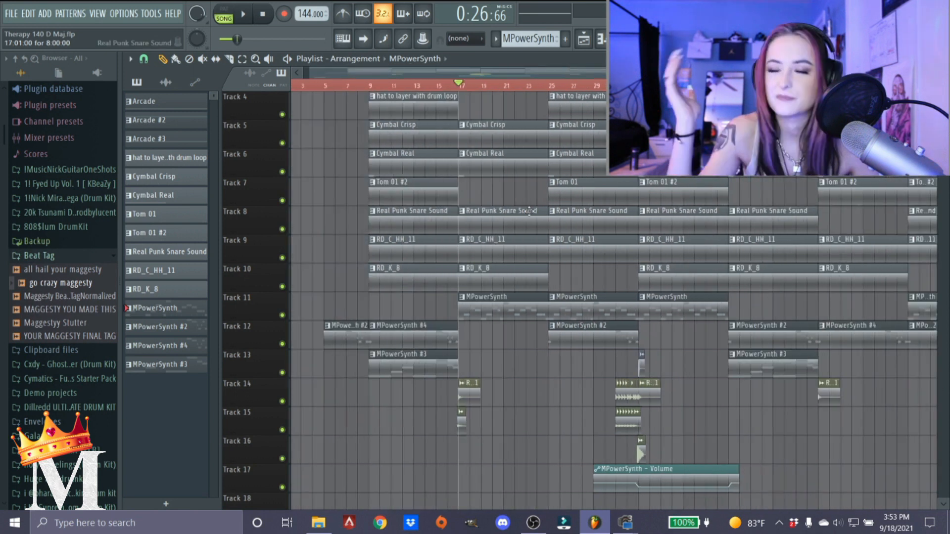
- Play the full arrangement from bar 17 into the section at bar 25, and stop playback
key(space)
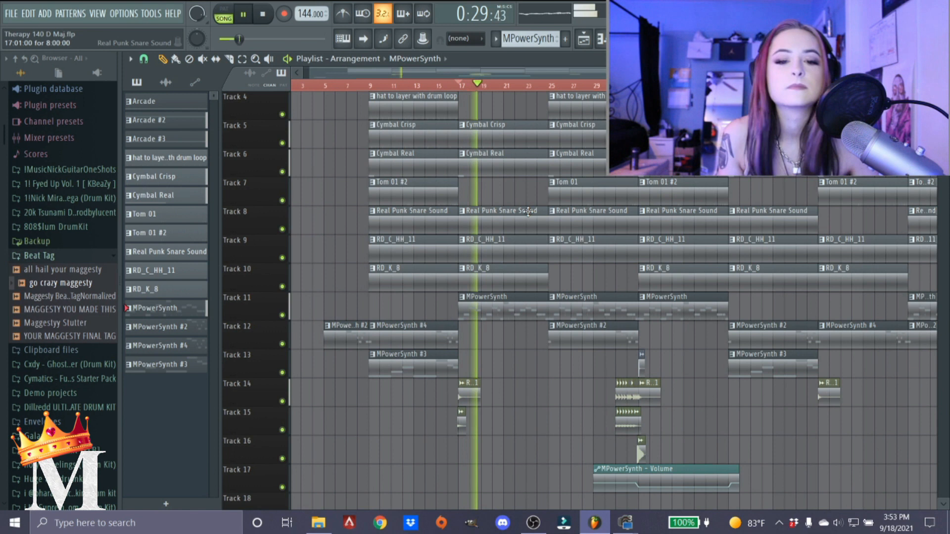
scroll(502, 266, up, 3)
scroll(605, 250, down, 3)
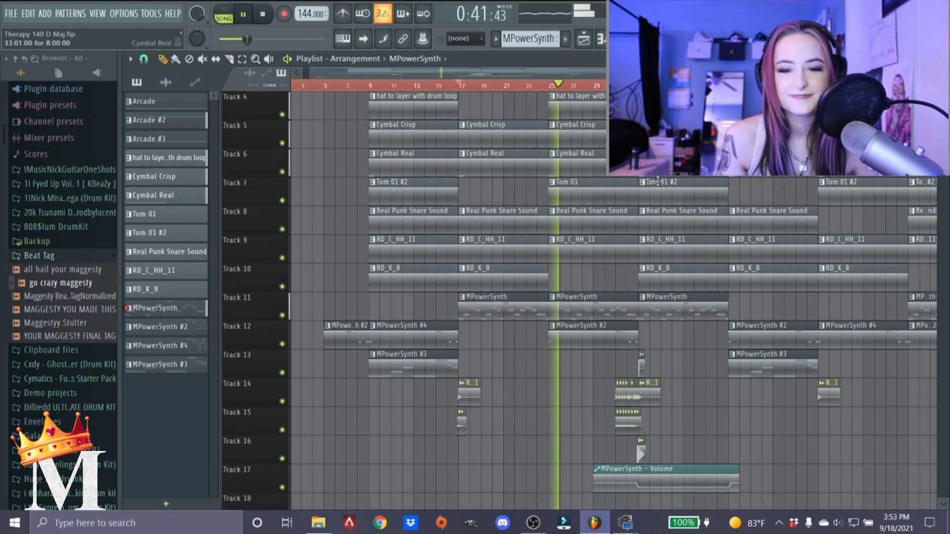
scroll(540, 346, up, 3)
scroll(540, 345, up, 2)
key(space)
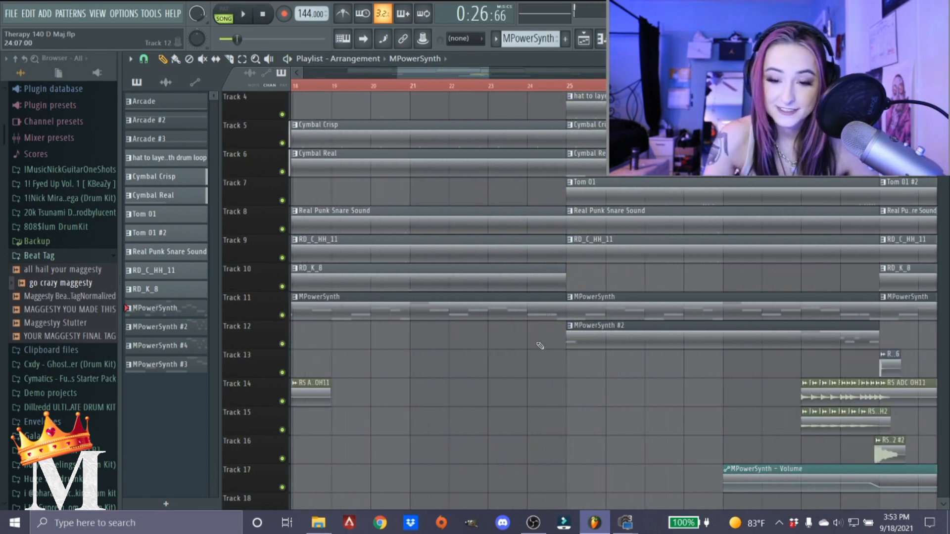
- Solo Track 3 to audition the Arcade #3 clip from bar 17, stop playback, and unmute all the tracks
scroll(541, 105, up, 3)
scroll(530, 105, down, 3)
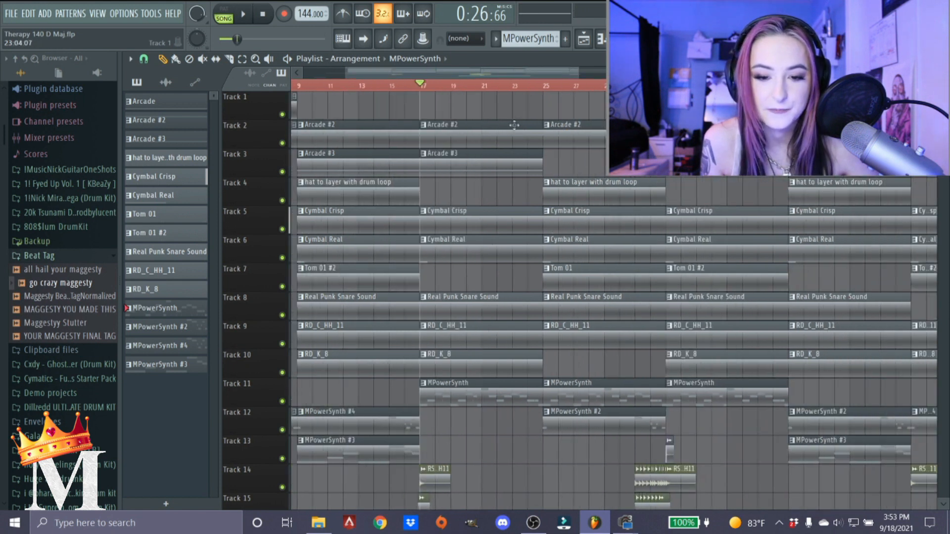
scroll(454, 171, up, 2)
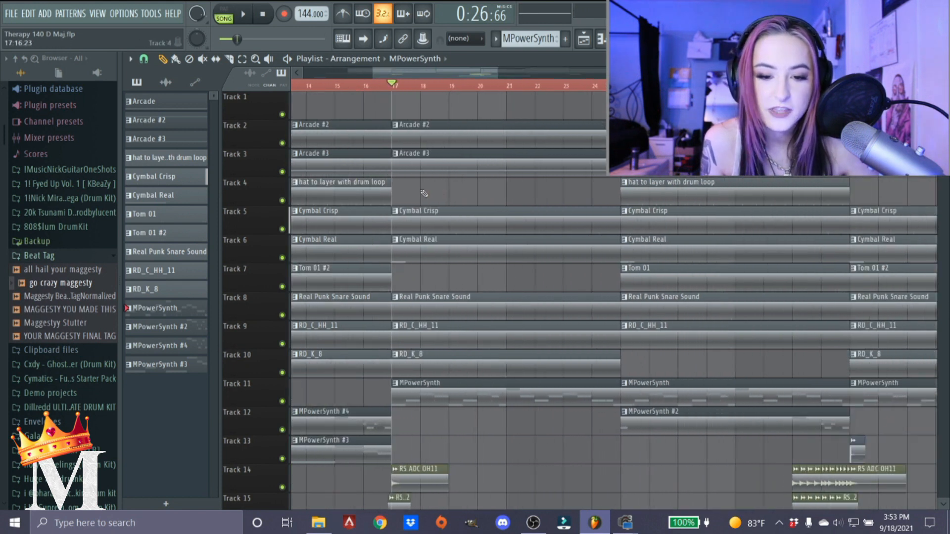
right_click(282, 172)
key(space)
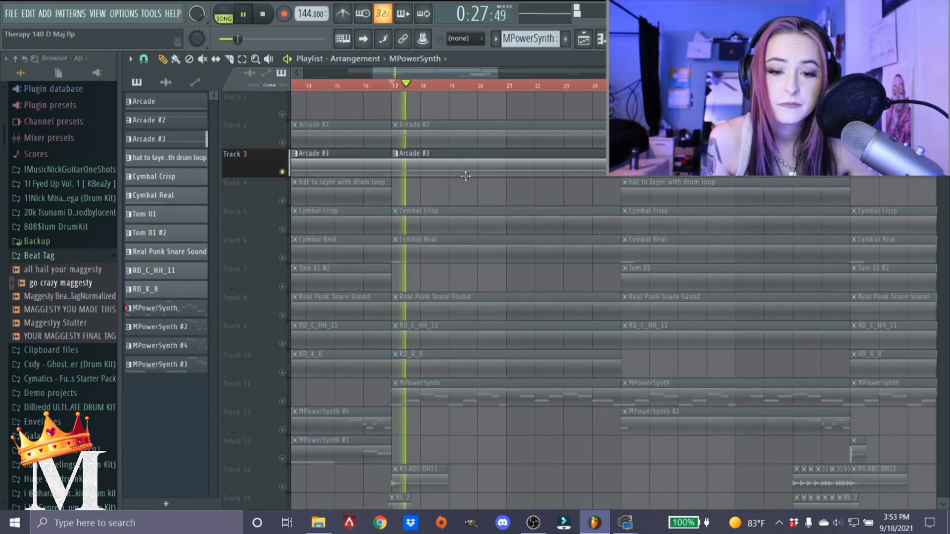
key(space)
right_click(282, 172)
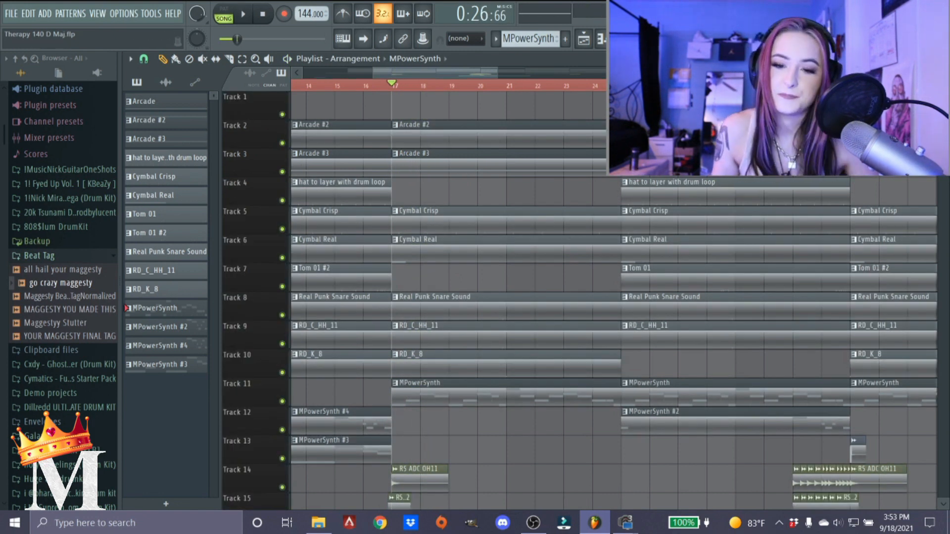
- Place the song position at bar 25 and compare the clips of that section with the bar 17 section
click(622, 86)
scroll(732, 263, down, 3)
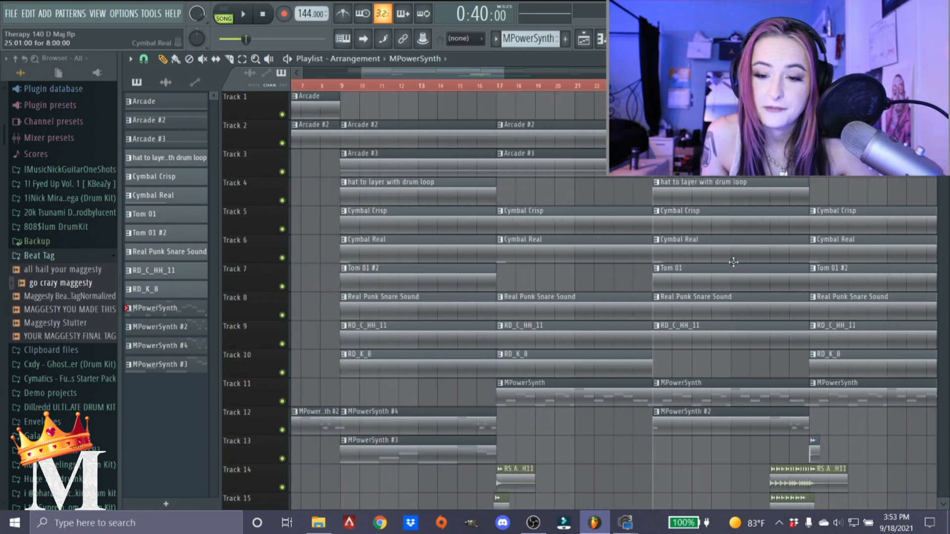
scroll(732, 262, up, 5)
scroll(732, 263, down, 3)
scroll(421, 274, up, 2)
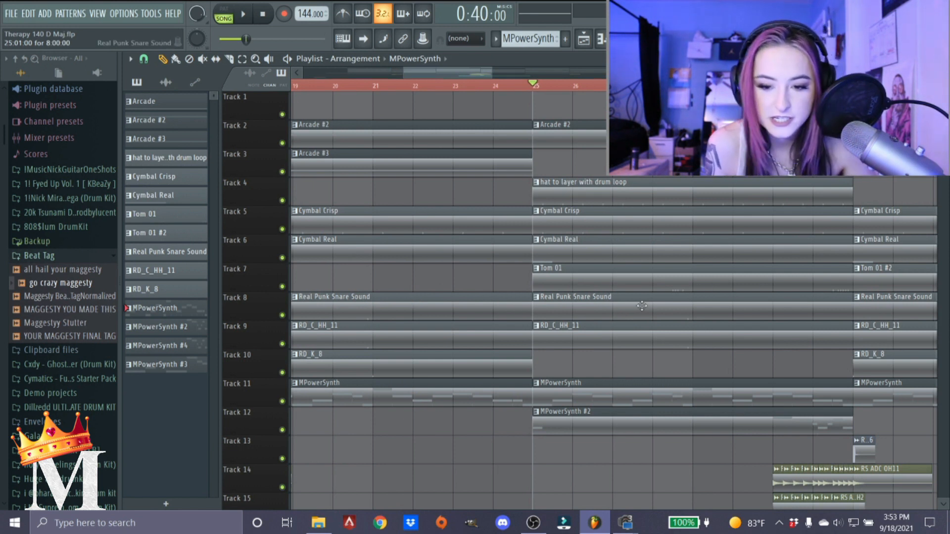
scroll(569, 386, up, 2)
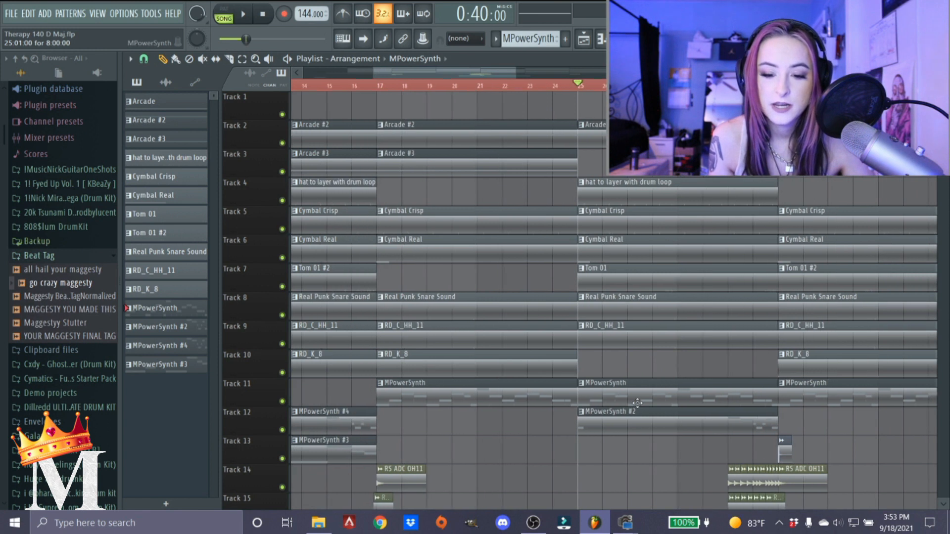
- Inspect the notes of the MPowerSynth #2 clip at bar 25 on Track 12 in the piano roll, and return to the playlist
scroll(563, 387, down, 4)
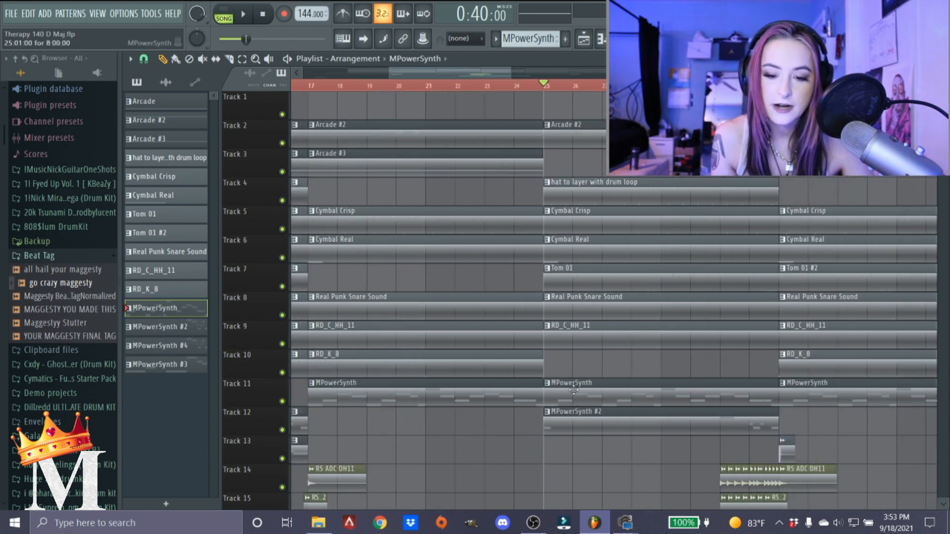
double_click(607, 424)
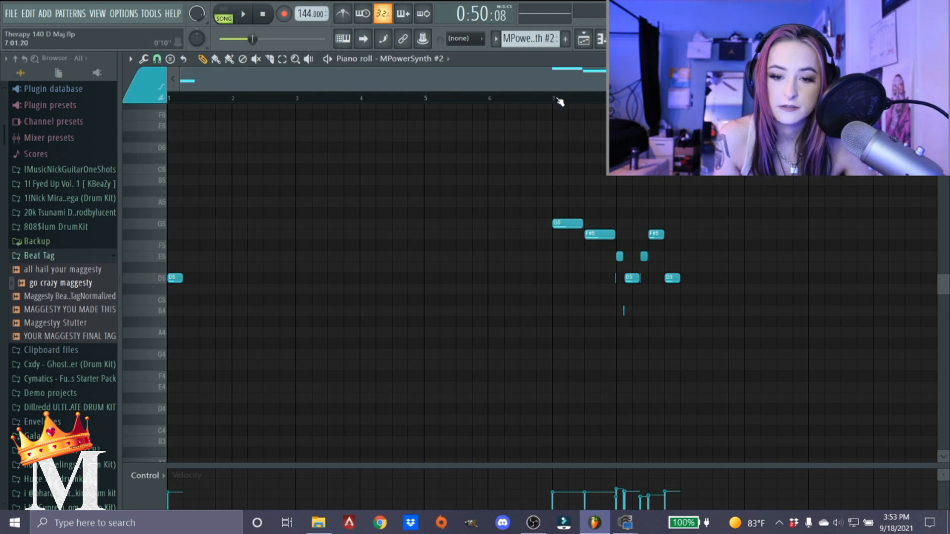
key(F5)
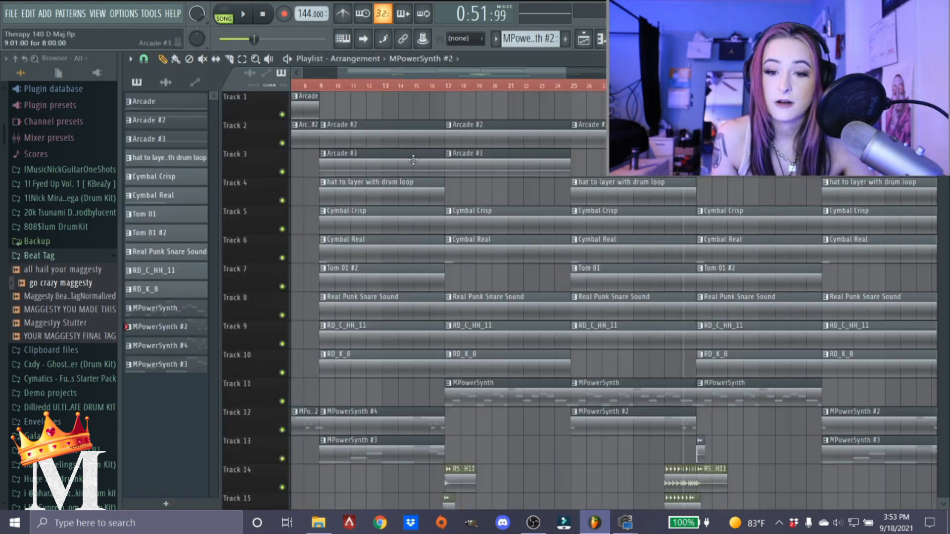
- Play the full arrangement from bar 25 up to the transition before bar 33, and stop playback
key(space)
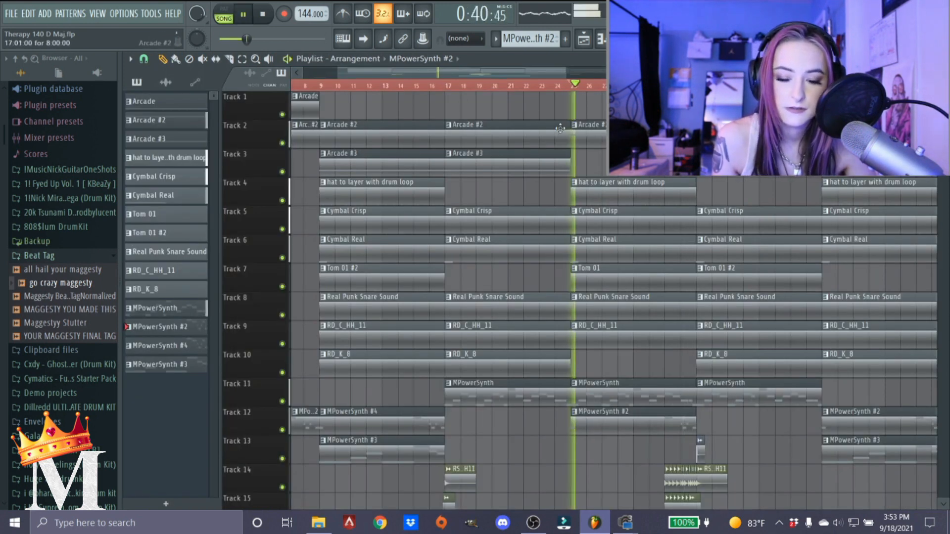
scroll(694, 373, down, 2)
scroll(694, 373, up, 2)
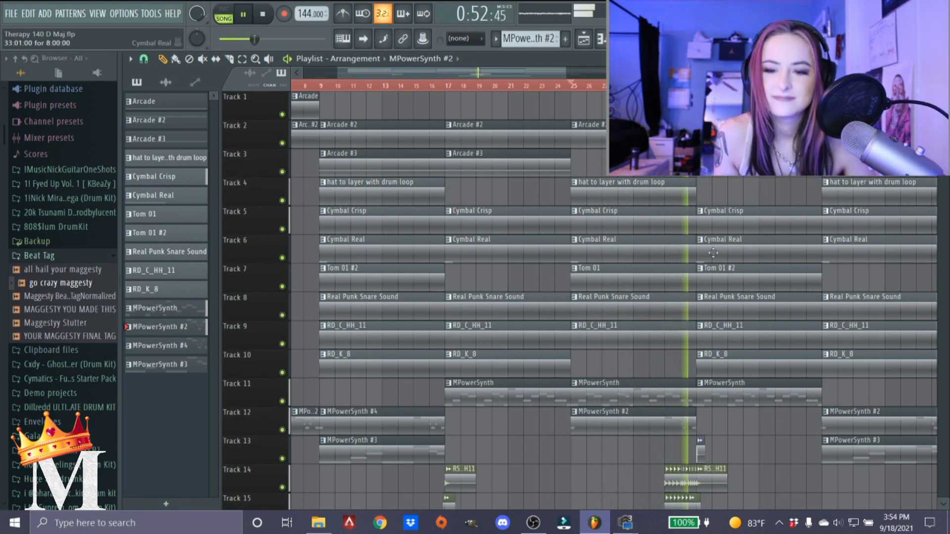
key(space)
- Place the song position at bar 31 and examine the transition clips on Tracks 13 to 17 leading into bar 33
scroll(680, 387, up, 3)
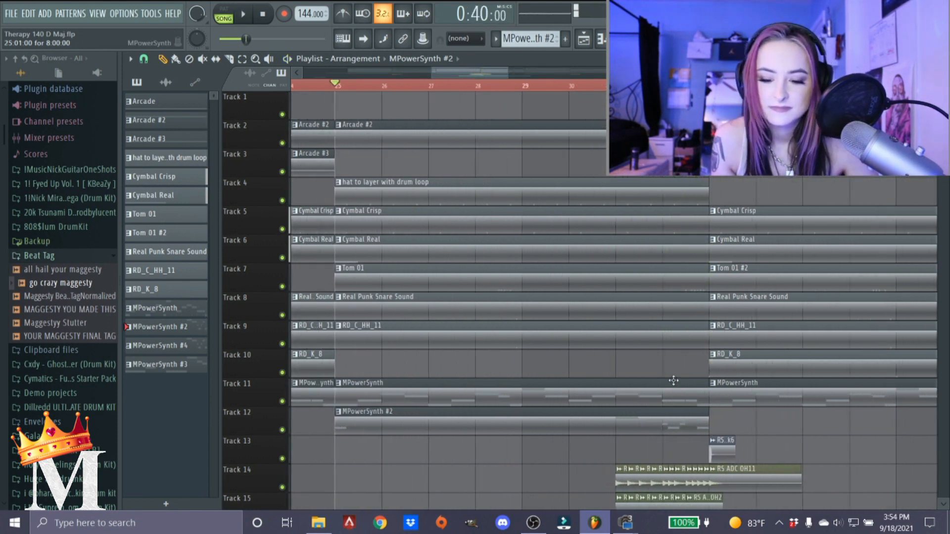
scroll(674, 382, down, 4)
click(563, 92)
scroll(563, 92, down, 3)
scroll(548, 195, up, 3)
scroll(548, 196, down, 2)
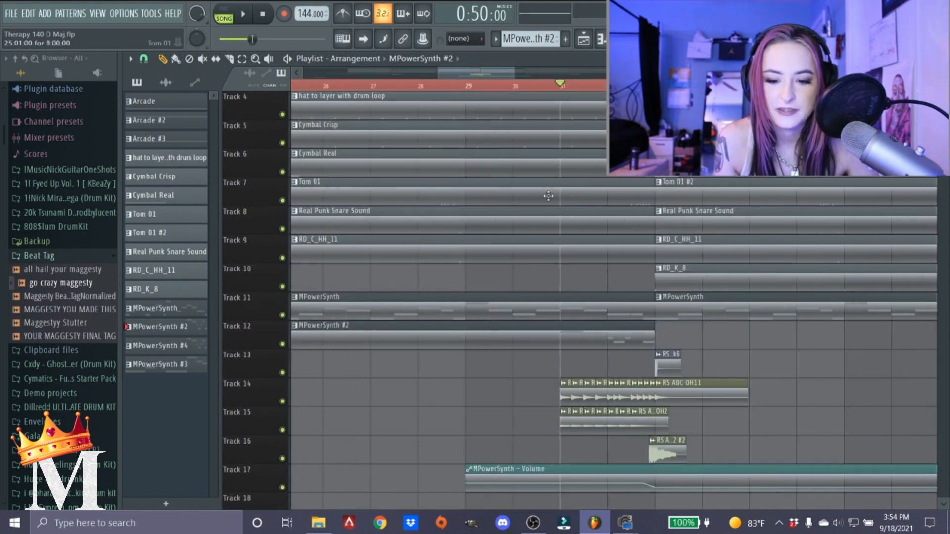
scroll(550, 192, down, 3)
scroll(569, 141, up, 5)
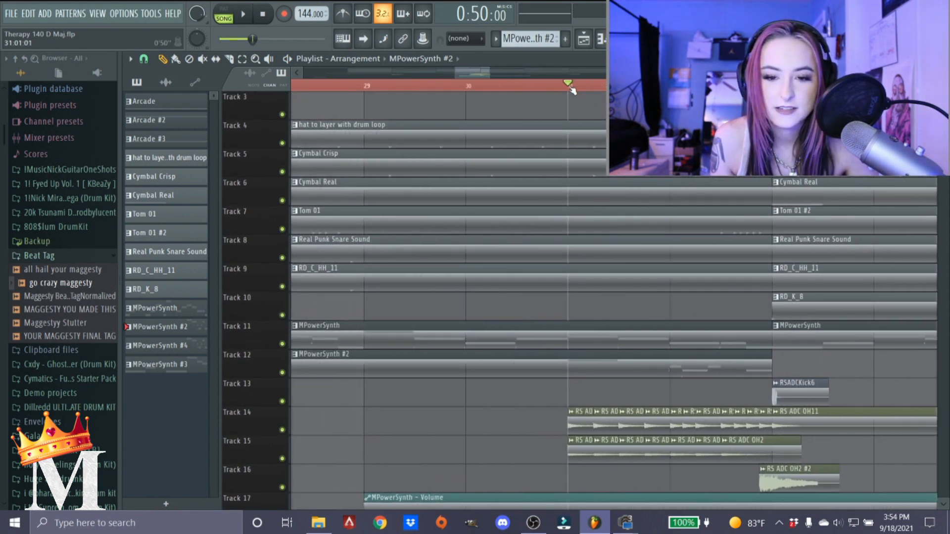
key(ctrl+a)
scroll(427, 162, down, 2)
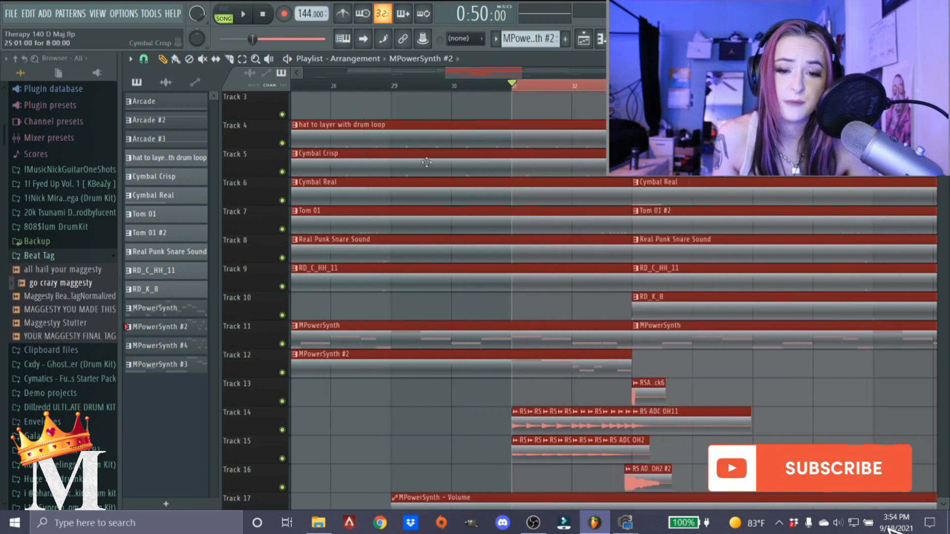
scroll(426, 163, down, 2)
ctrl+click(492, 86)
scroll(478, 119, up, 2)
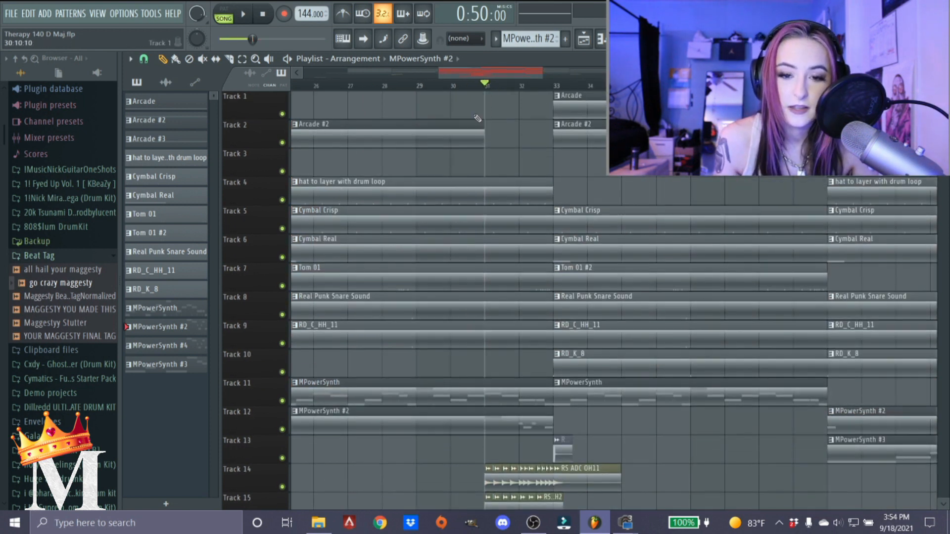
- Place the song position at bar 25, audition the Arcade #2 clip on Track 2 in solo, and stop playback
drag(334, 89, 369, 103)
key(space)
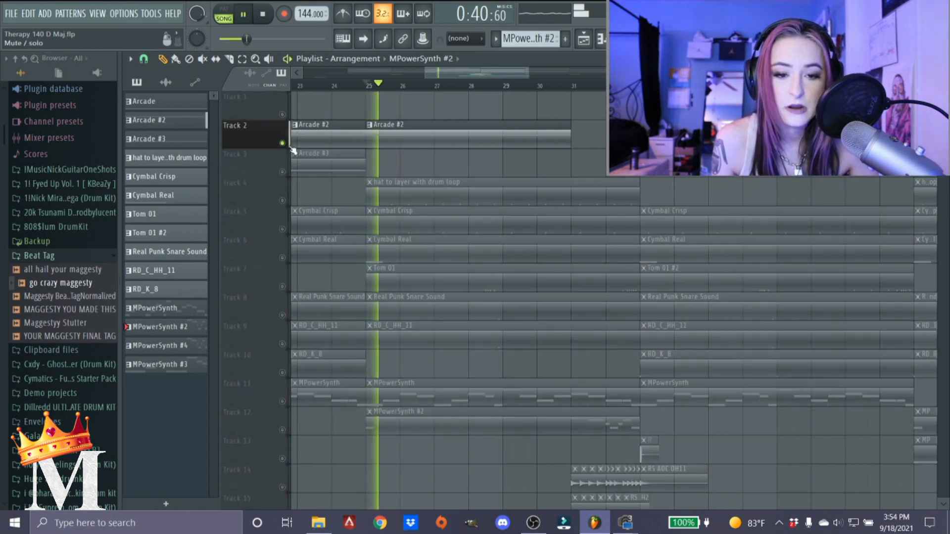
key(space)
- Solo the MPowerSynth tracks, Track 11 and Track 12, in turn, and restore all the tracks
ctrl+click(282, 402)
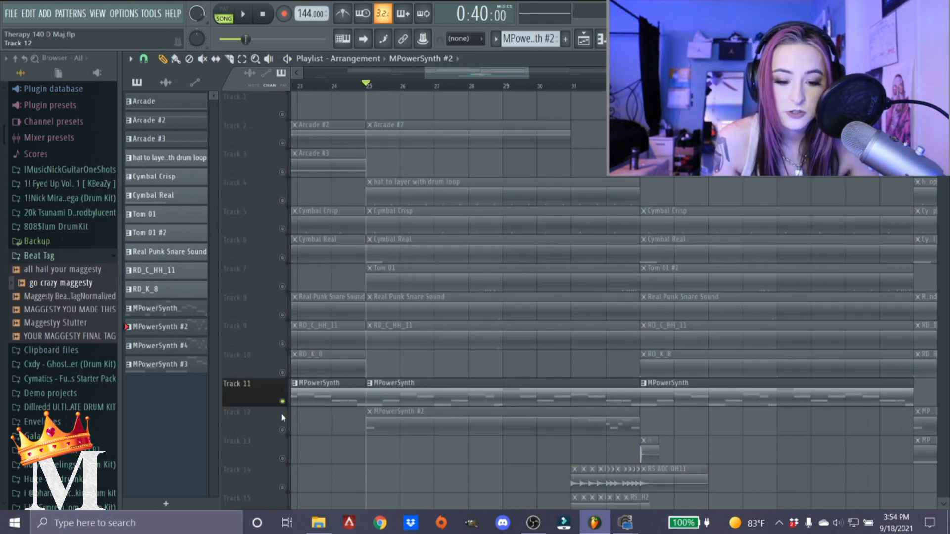
ctrl+click(282, 430)
ctrl+click(282, 430)
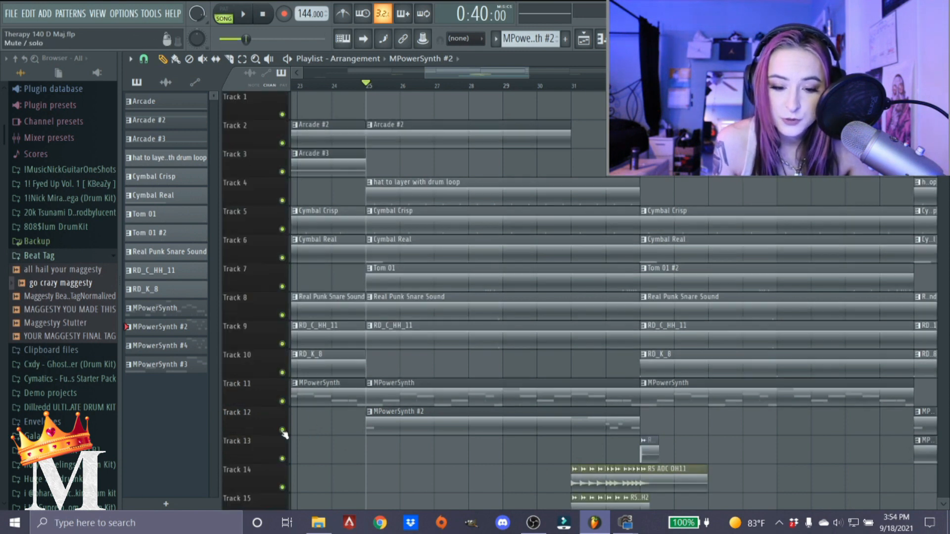
- Return the song position to bar 31 and examine the repeated RS ADC OH11 and RS ADC OH2 clips on Tracks 14 and 15
click(573, 85)
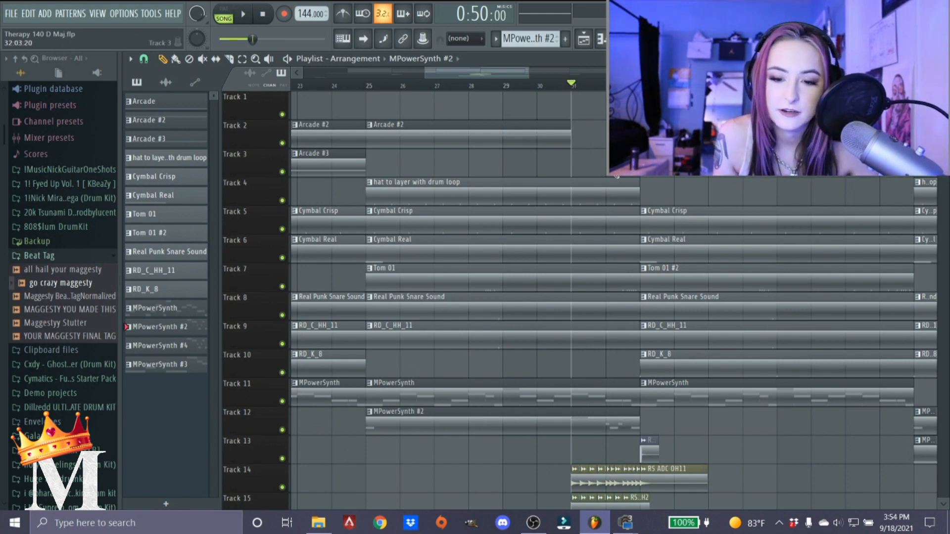
scroll(565, 373, down, 3)
scroll(587, 391, up, 7)
scroll(594, 392, down, 1)
scroll(620, 393, up, 2)
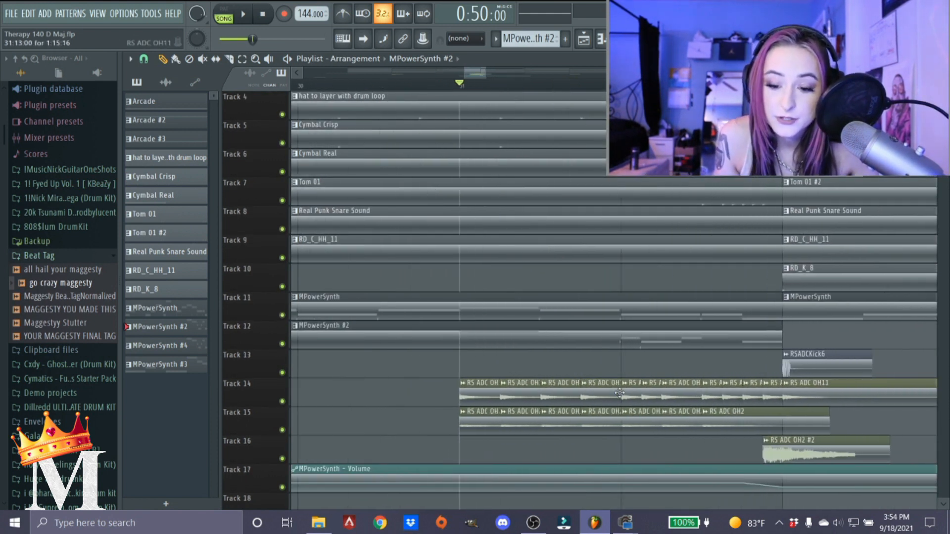
scroll(620, 393, down, 3)
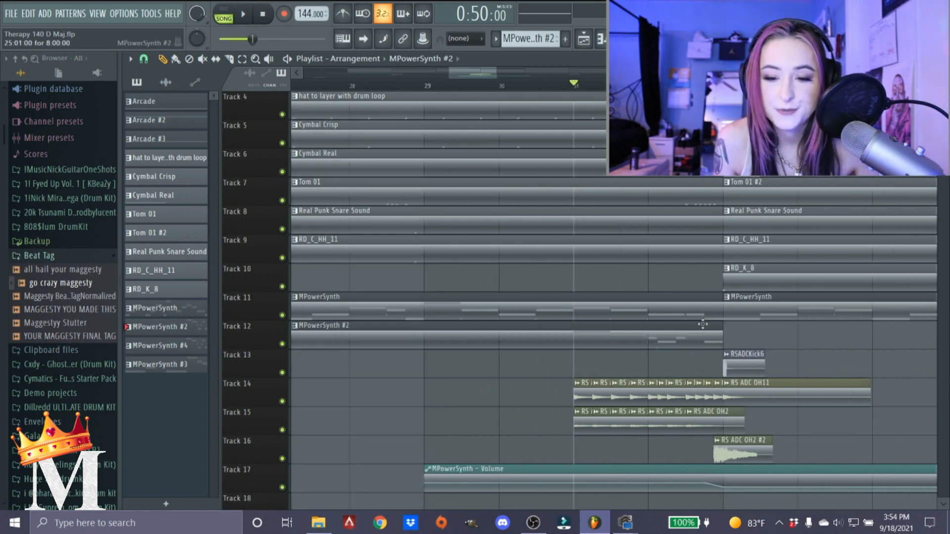
- Review the clips above the transition, audition the section from bar 31 into bar 33, and stop playback
scroll(702, 324, up, 3)
scroll(679, 280, up, 2)
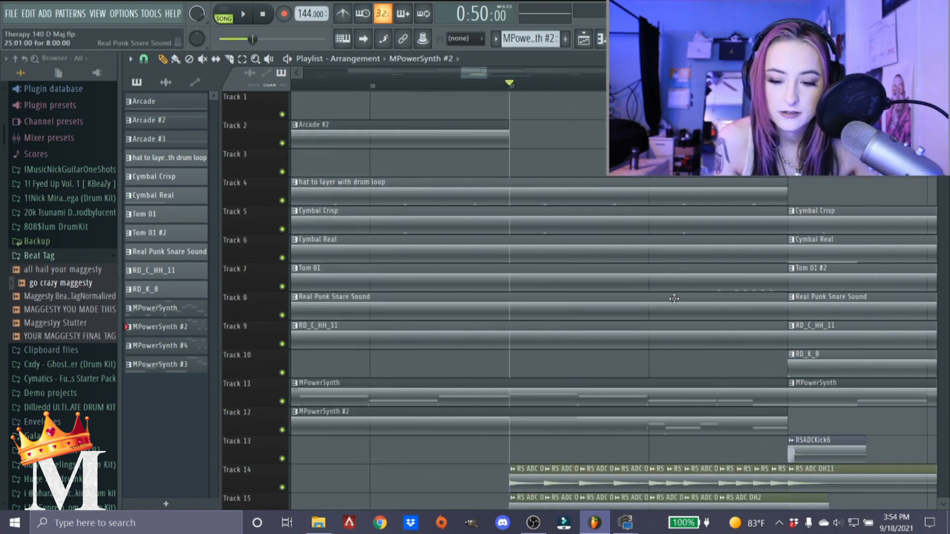
scroll(643, 327, down, 3)
scroll(596, 391, down, 2)
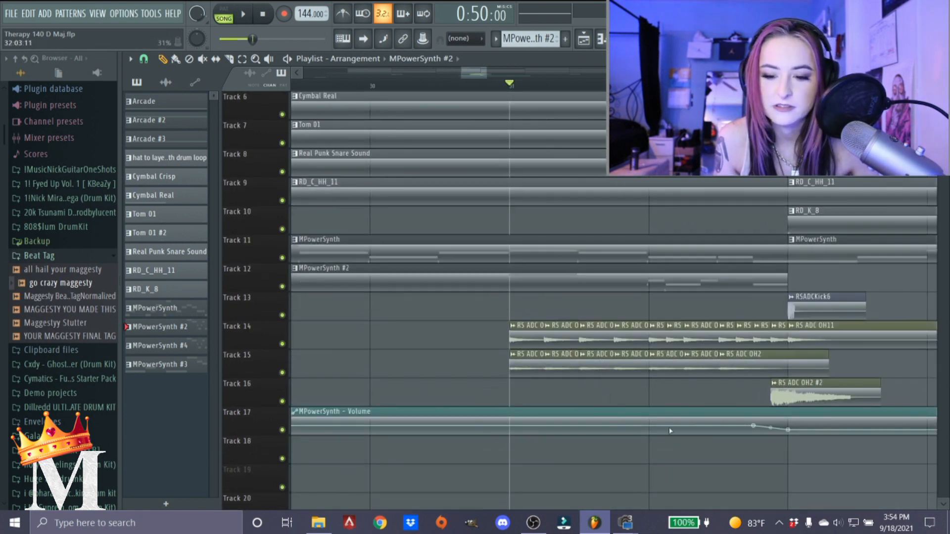
key(space)
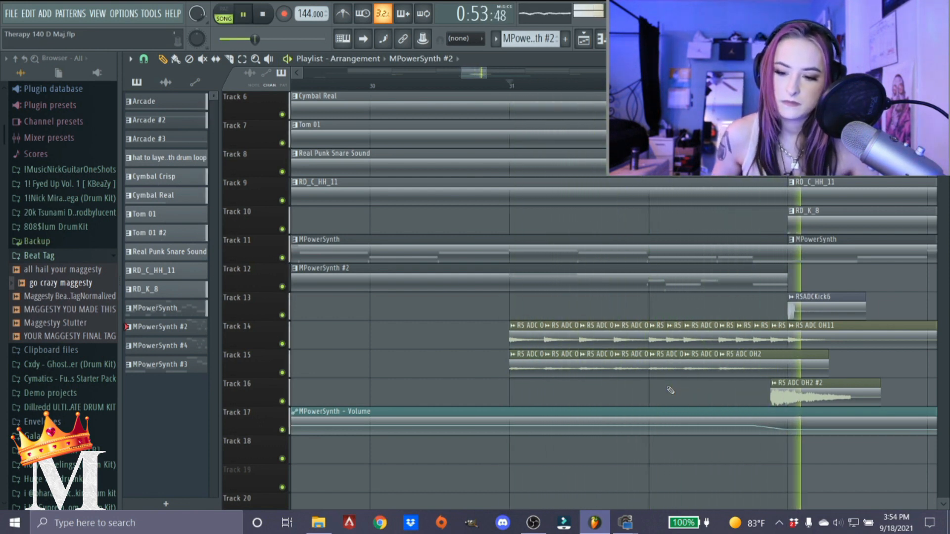
key(space)
- Open the Tom 01 pattern from Track 7 in the piano roll and examine the tom fill notes in bar 8
scroll(649, 313, up, 1)
scroll(665, 308, down, 2)
scroll(717, 348, up, 4)
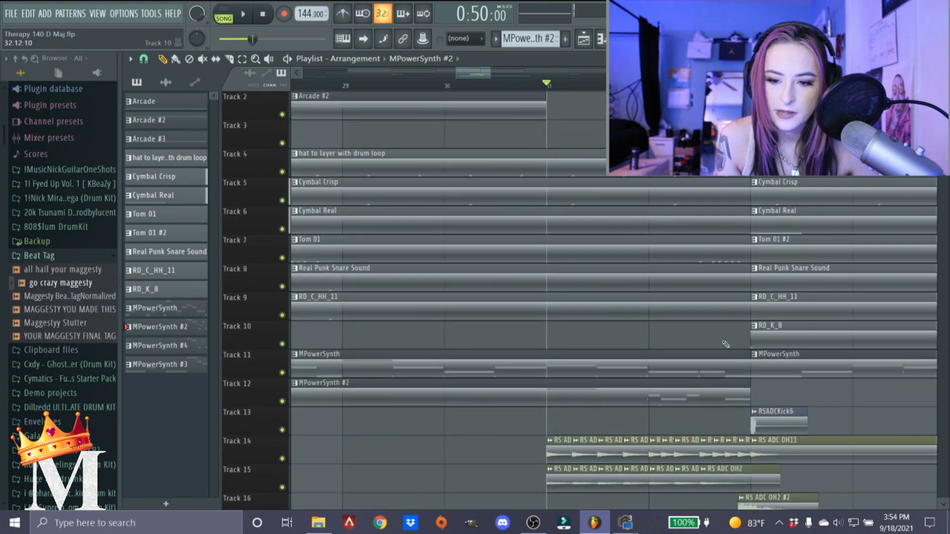
scroll(726, 341, up, 1)
double_click(654, 253)
scroll(590, 272, up, 4)
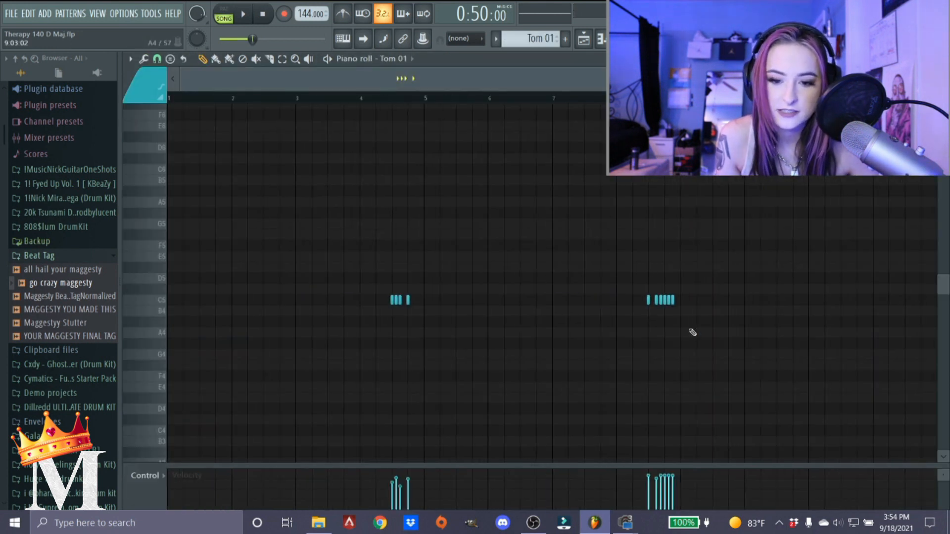
scroll(718, 239, up, 2)
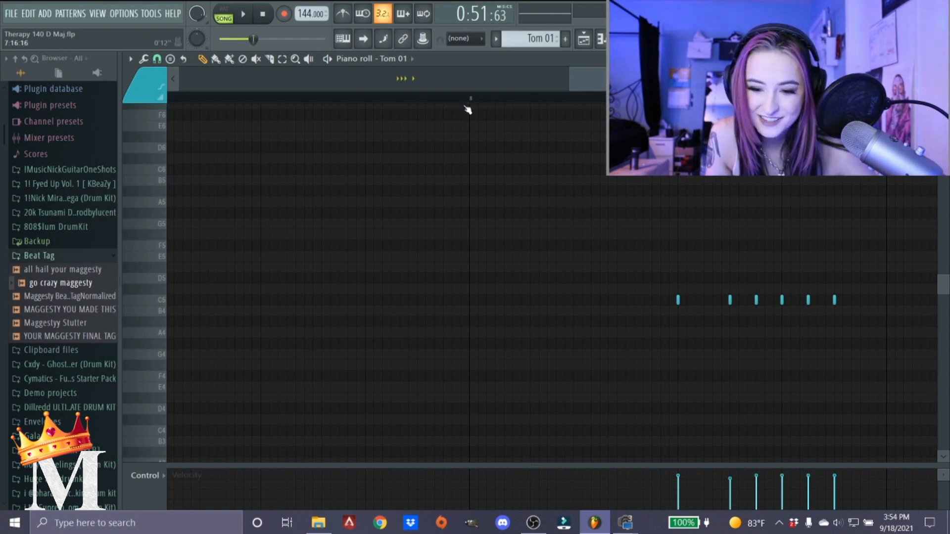
- Play the tom fill in bar 8, stop playback, and try a C5 note at the start of that bar
key(space)
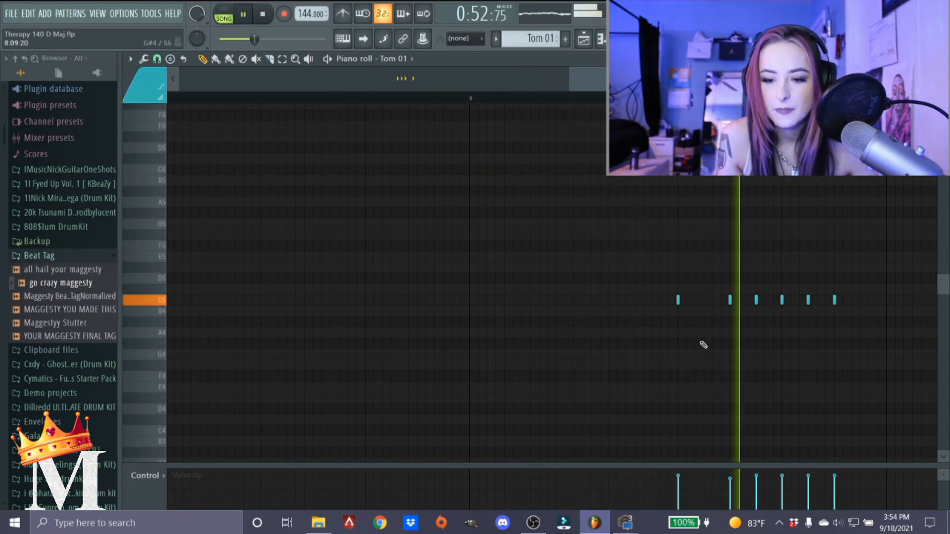
scroll(713, 344, down, 2)
key(space)
click(601, 300)
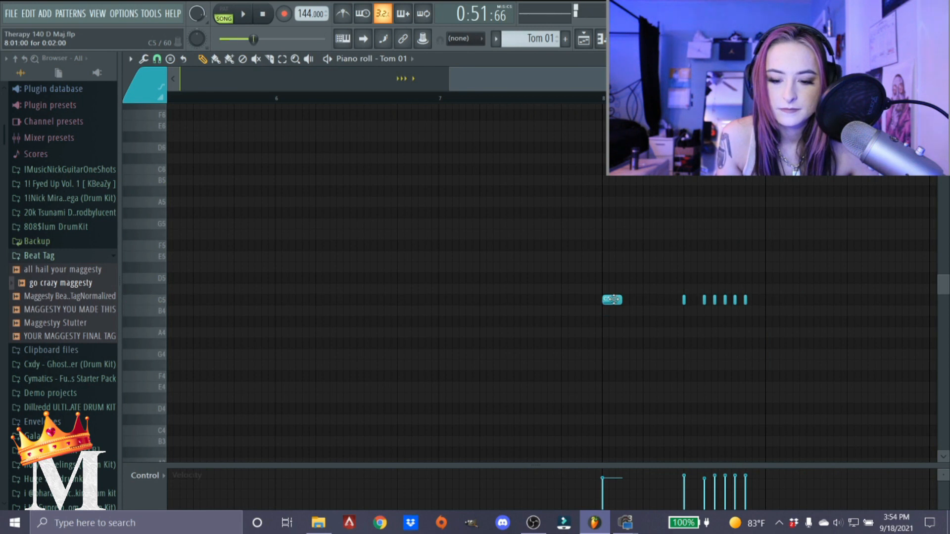
- Return to the playlist, open the RS ADC OH2 #2 clip's sample settings, audition its waveform, and close the settings
key(F5)
scroll(750, 344, down, 1)
scroll(750, 343, up, 4)
double_click(747, 338)
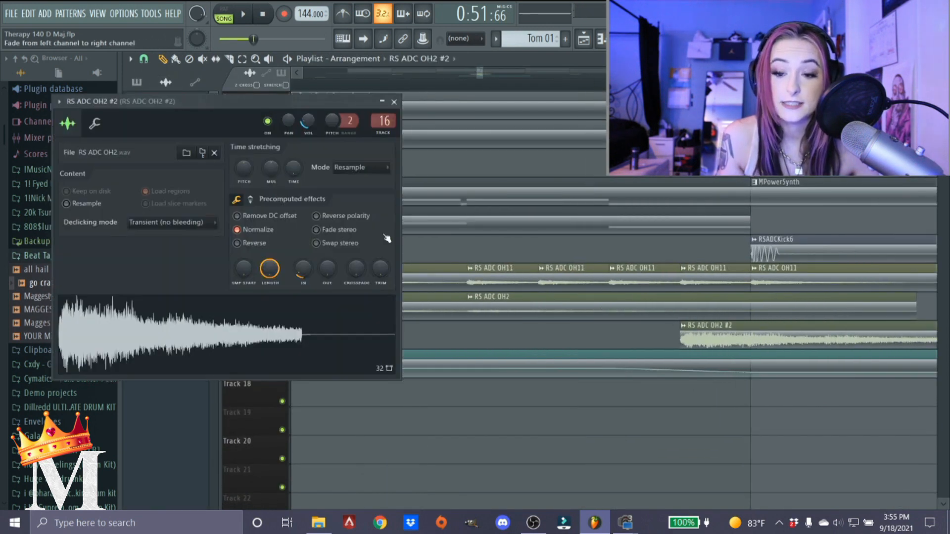
click(132, 339)
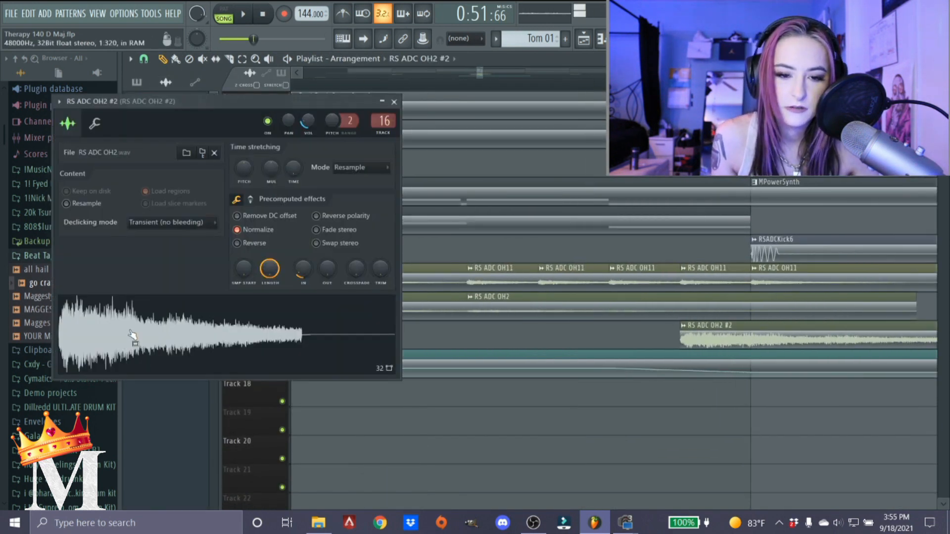
click(394, 101)
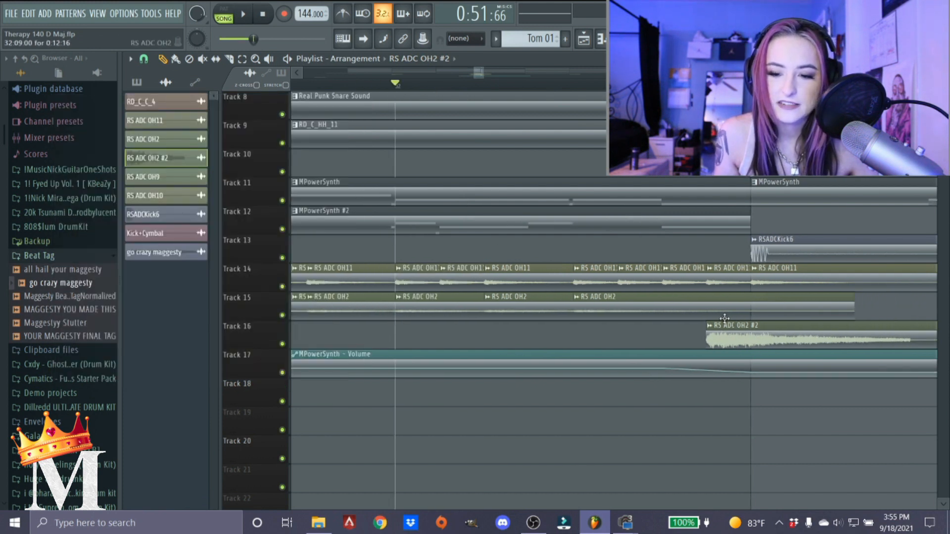
- Solo Track 14 to audition the repeated RS ADC OH11 clips from bar 32, stop playback, and restore all the tracks
scroll(725, 318, down, 2)
scroll(719, 318, up, 4)
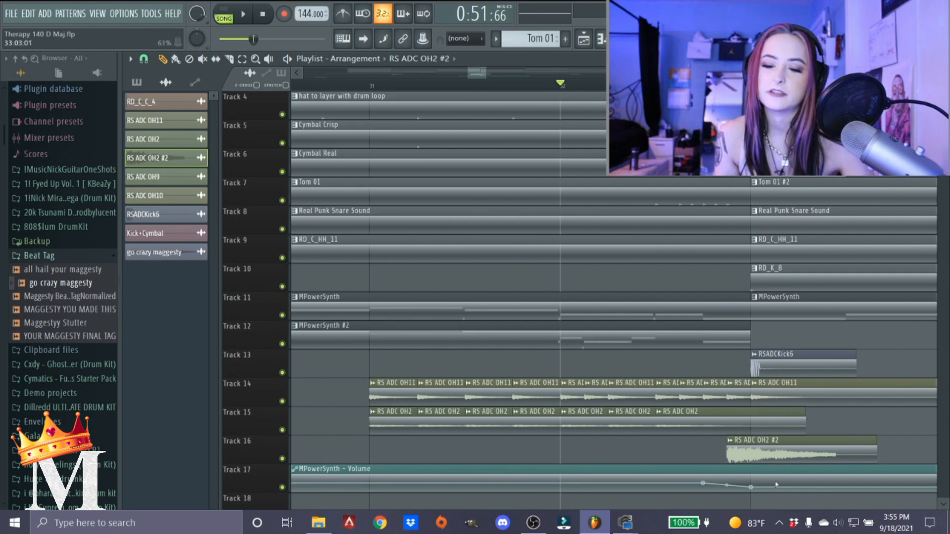
right_click(283, 401)
key(space)
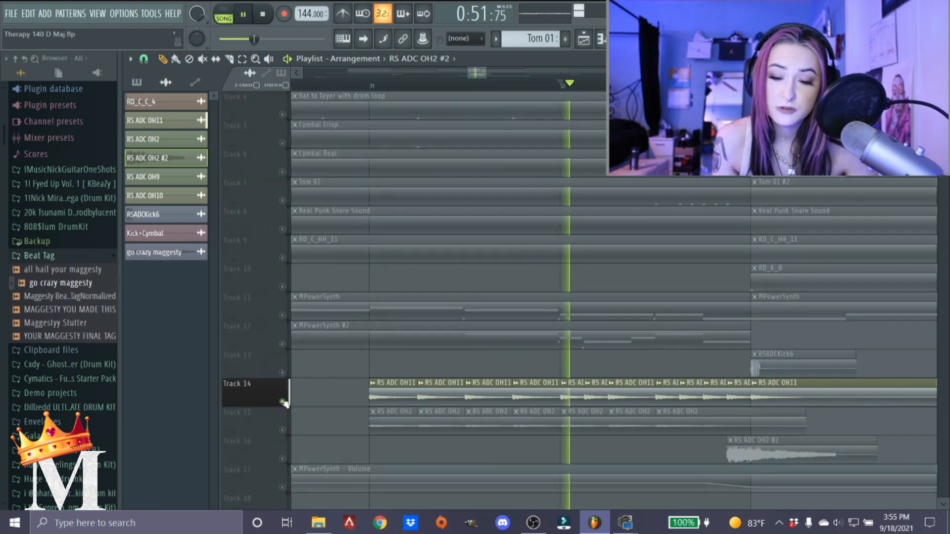
key(space)
right_click(283, 401)
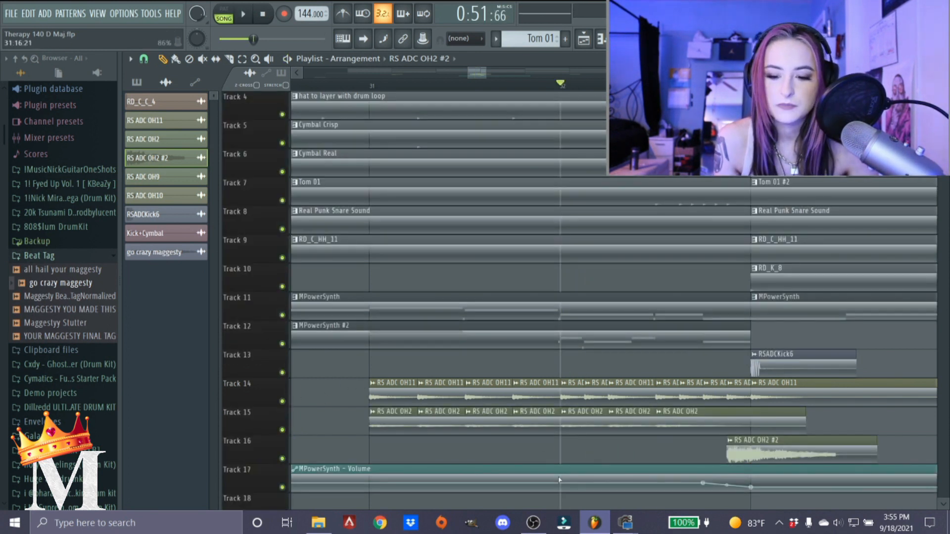
- Reopen the sample settings of the RS ADC OH2 #2 clip on Track 16, check its channel volume, and close them
double_click(754, 450)
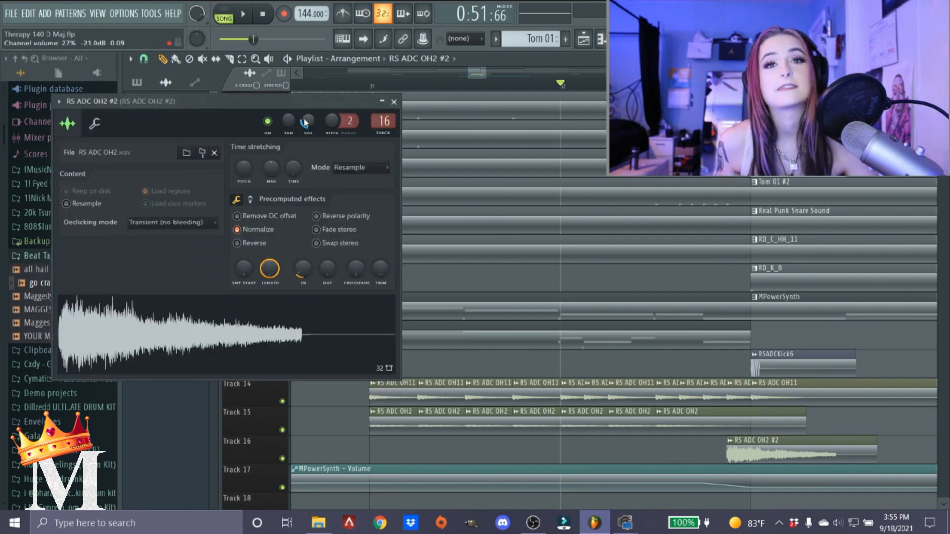
click(404, 104)
click(394, 102)
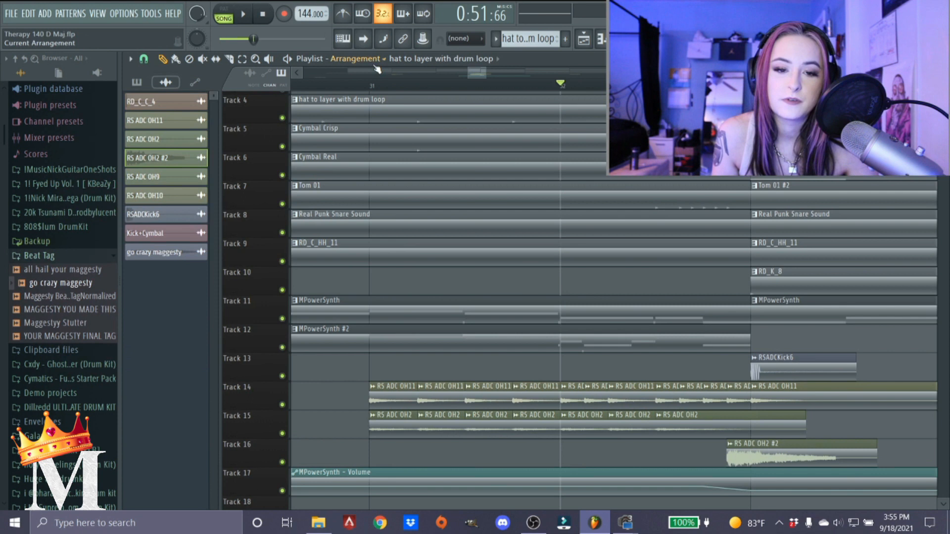
- Place the song position at bar 31, play the full transition into bar 33, and stop playback
click(372, 84)
key(space)
scroll(475, 272, down, 3)
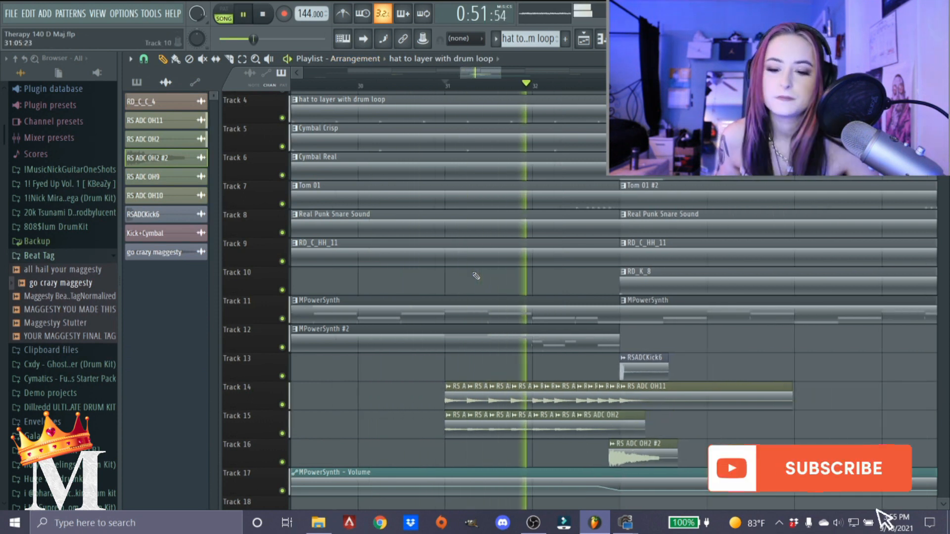
key(F7)
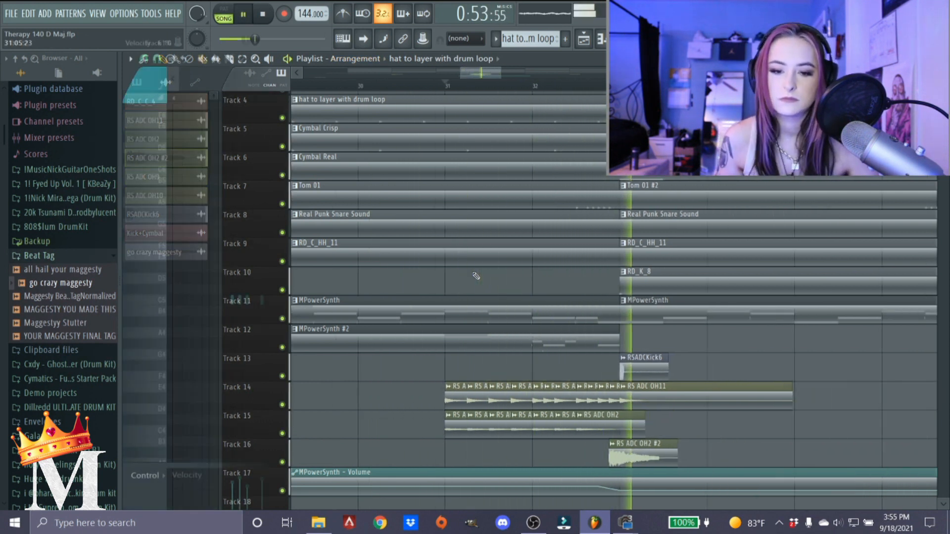
key(space)
- Return to the playlist and examine how the sections around bars 25 to 33 compare with the rest of the arrangement
key(F5)
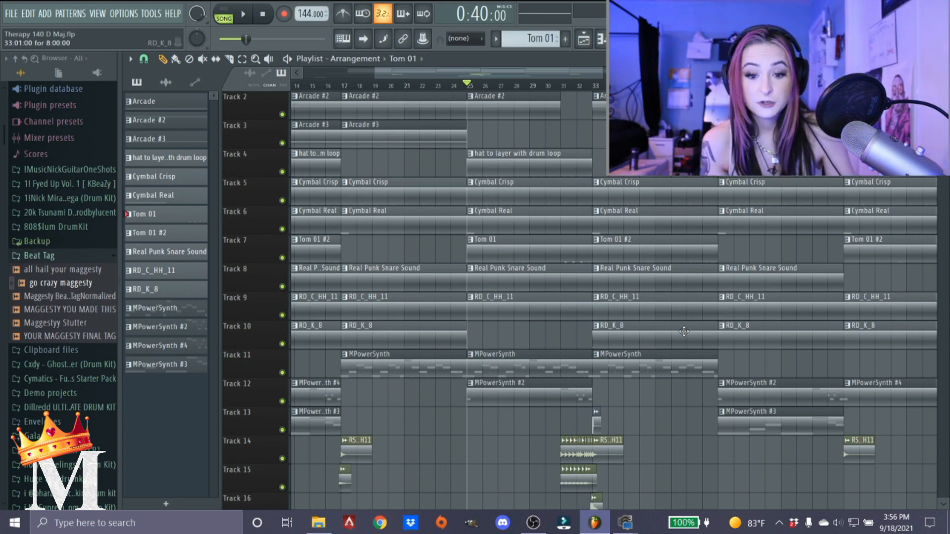
scroll(535, 299, up, 3)
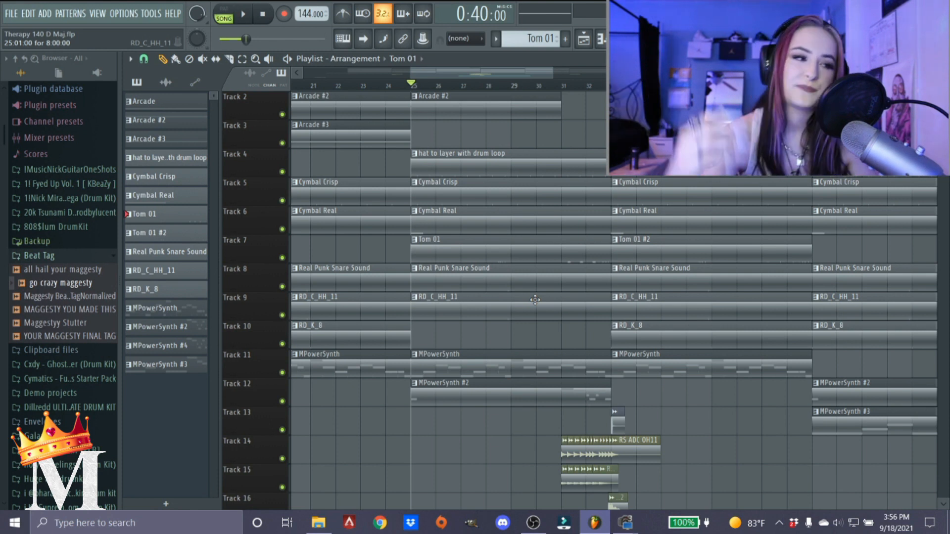
scroll(524, 221, down, 2)
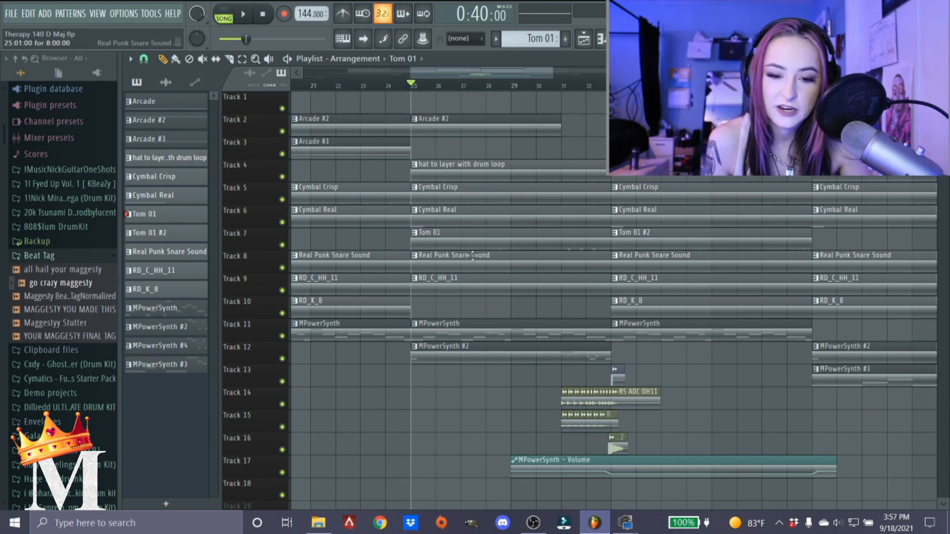
scroll(473, 255, down, 4)
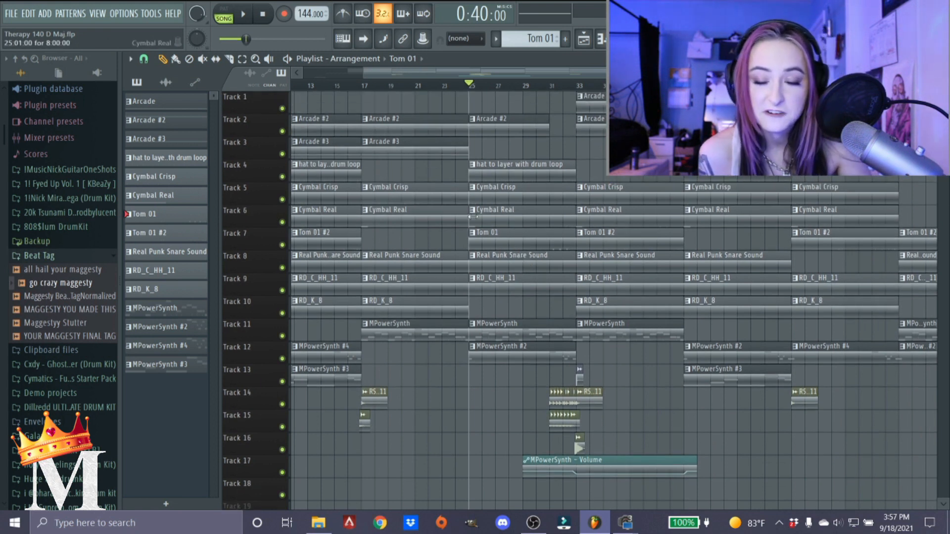
scroll(535, 164, down, 4)
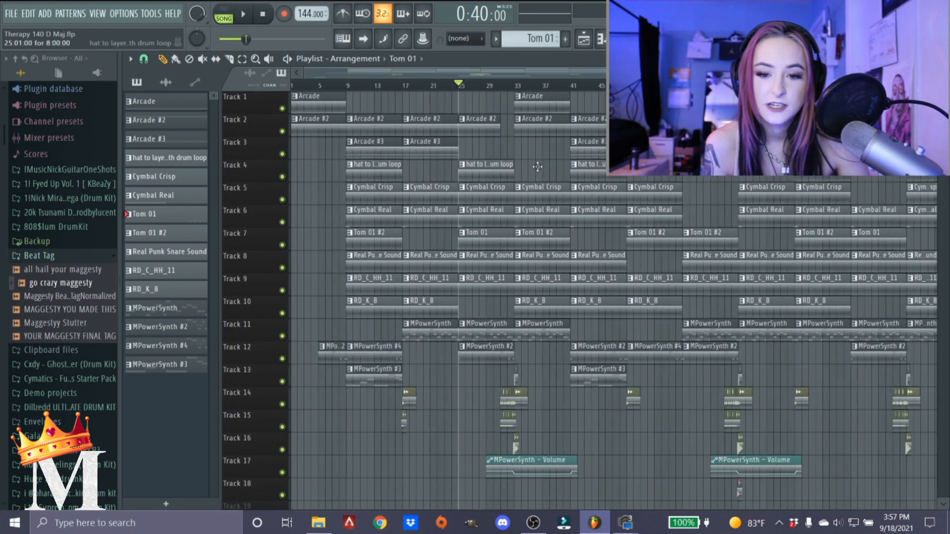
scroll(452, 375, up, 4)
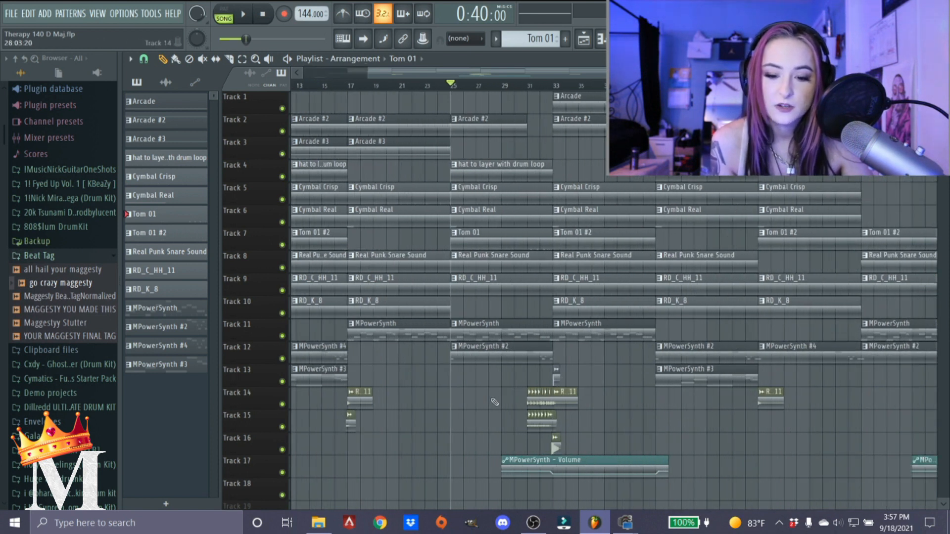
scroll(494, 402, up, 3)
- Play the arrangement from bar 25 through the transition into the section at bar 33
key(space)
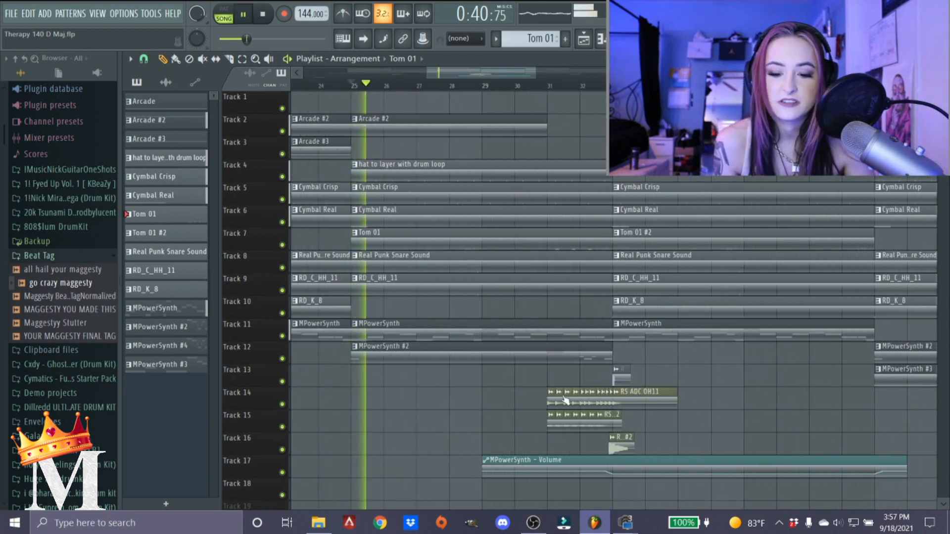
scroll(619, 430, down, 4)
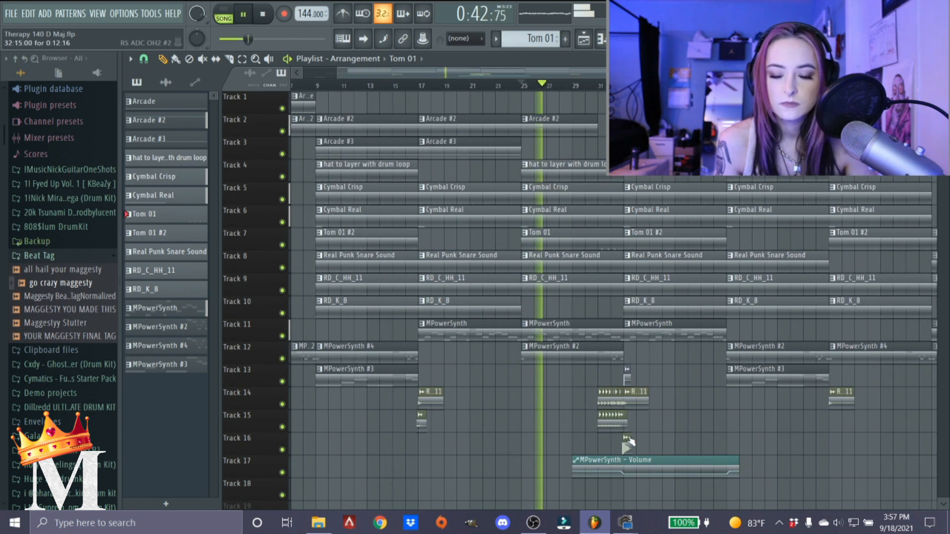
scroll(628, 440, down, 2)
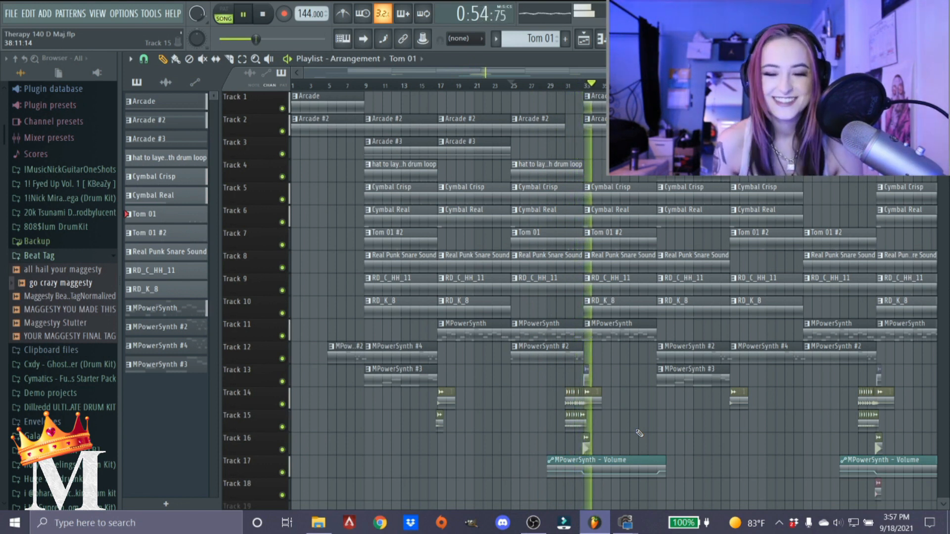
- Add Arcade #3 on Track 3 and hat to layer with drum loop on Track 4 at bar 33, audition the section, and stop playback
ctrl+scroll(583, 347, up, 3)
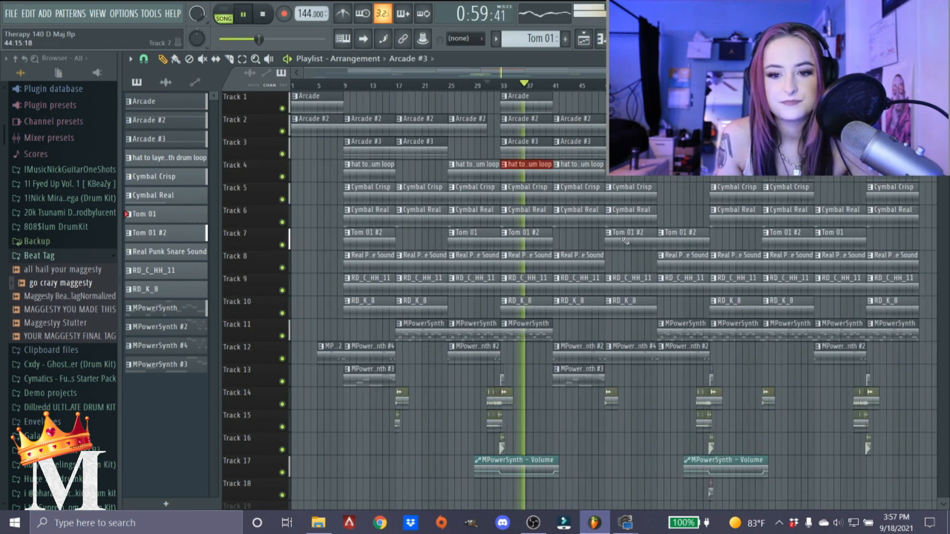
ctrl+scroll(510, 254, up, 3)
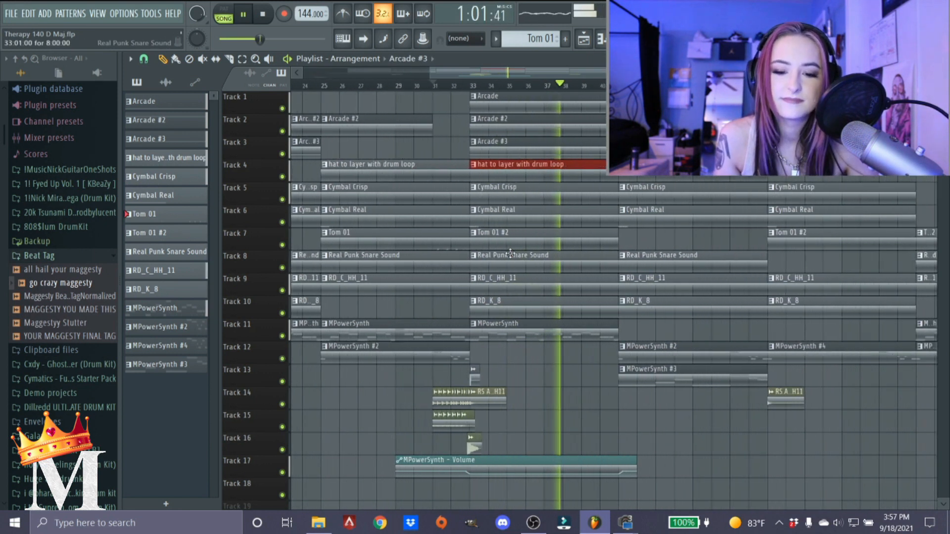
ctrl+scroll(511, 254, up, 2)
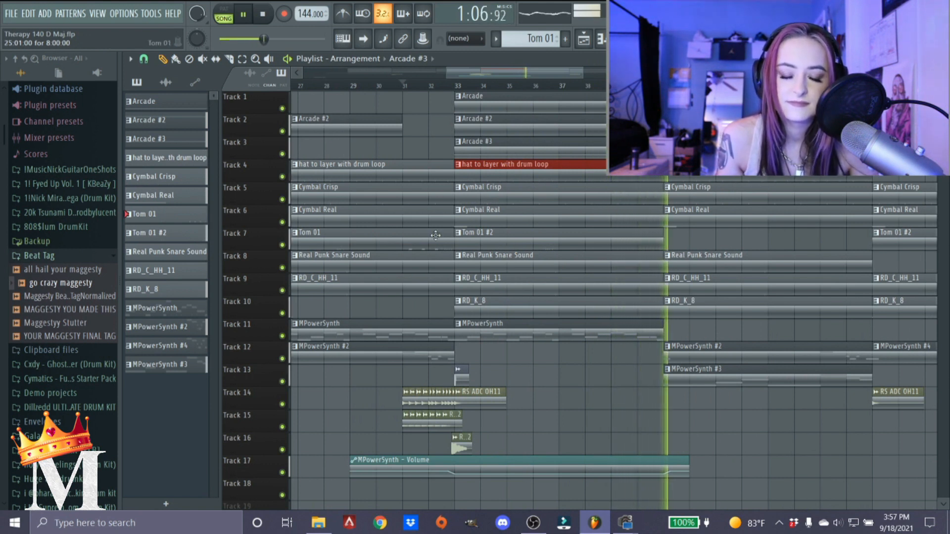
key(space)
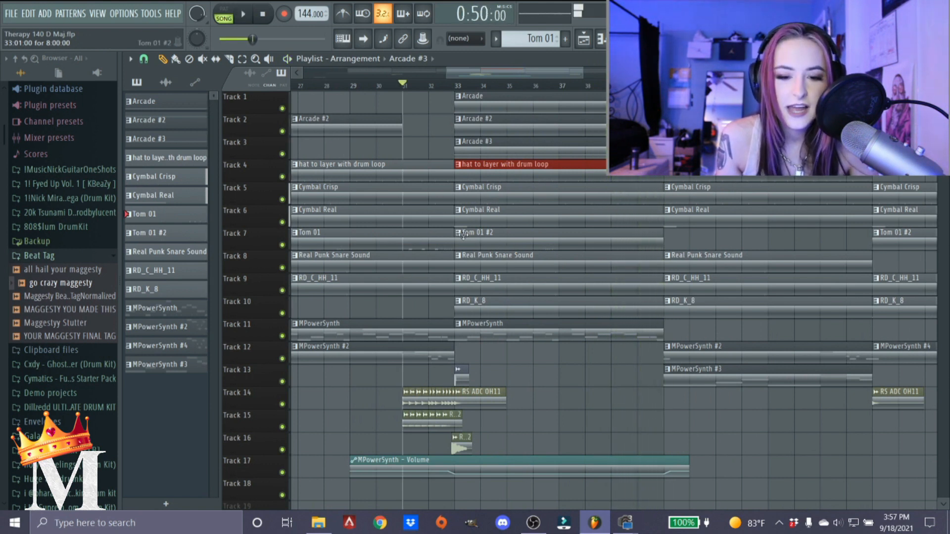
- Return the song position to bar 25 and examine the clips running from bar 25 across the change at bar 33
ctrl+scroll(463, 235, up, 1)
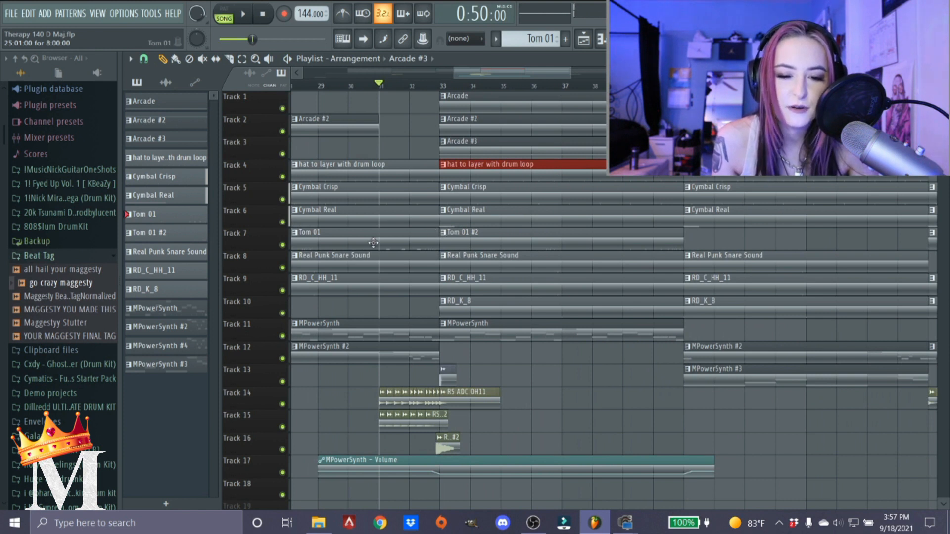
ctrl+scroll(373, 243, down, 4)
drag(352, 86, 337, 117)
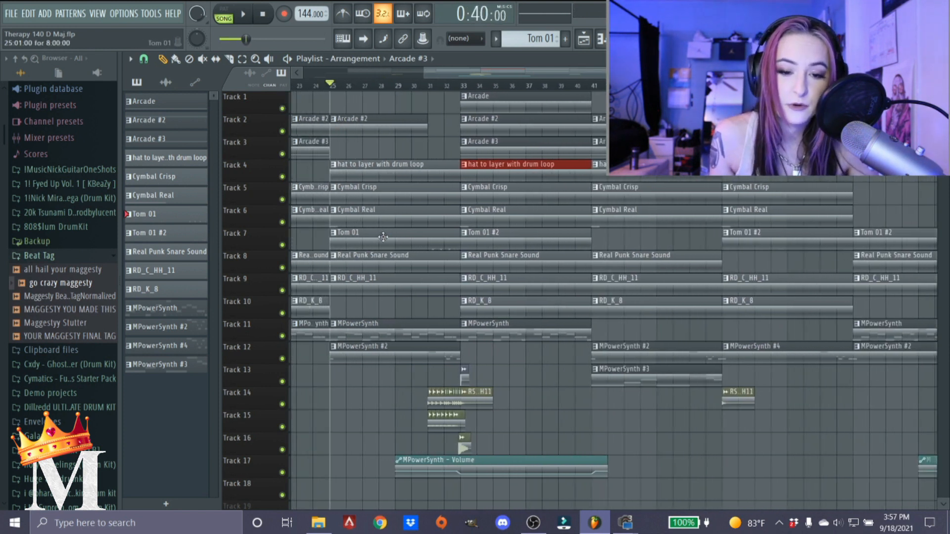
ctrl+scroll(429, 241, up, 2)
ctrl+scroll(420, 240, down, 3)
ctrl+scroll(410, 240, up, 1)
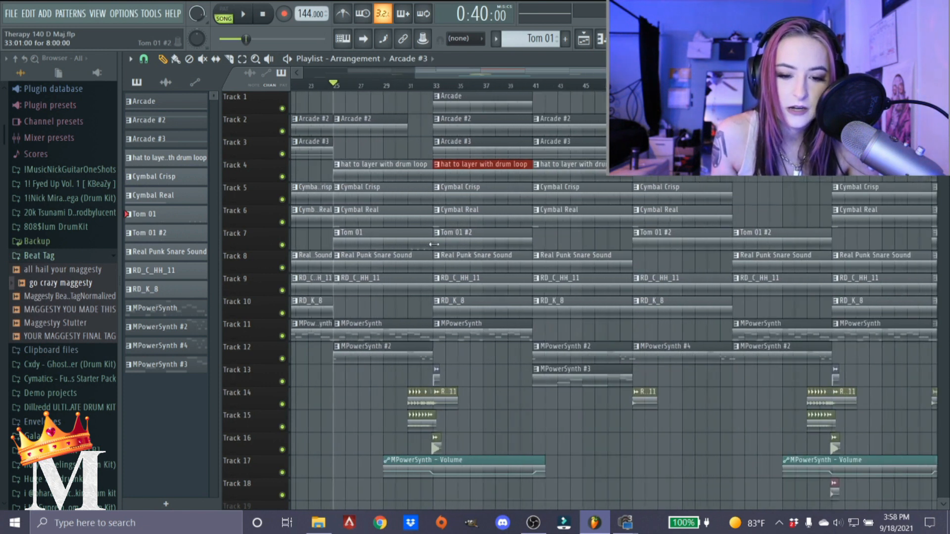
ctrl+scroll(405, 240, down, 1)
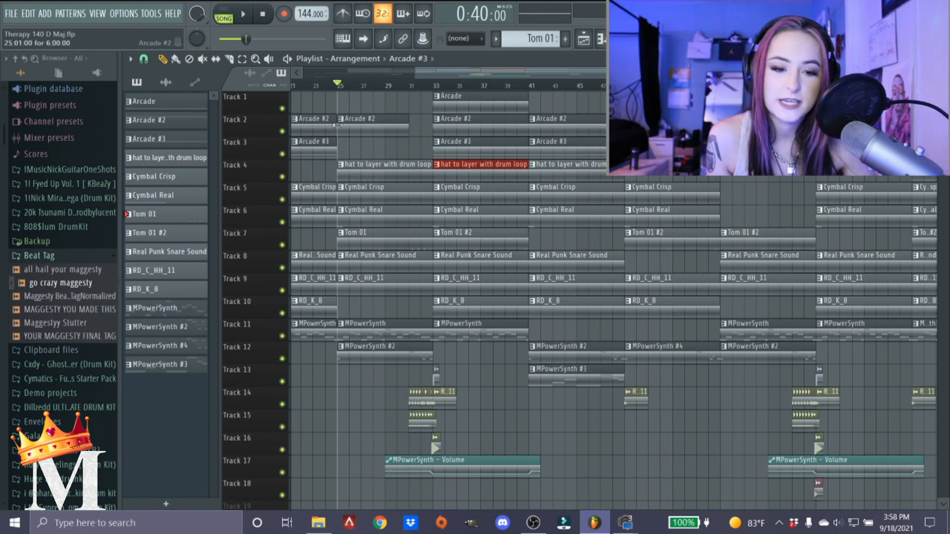
- Compare the clips before and after bar 33, and review the notes of the Tom 01 #2 pattern
click(450, 150)
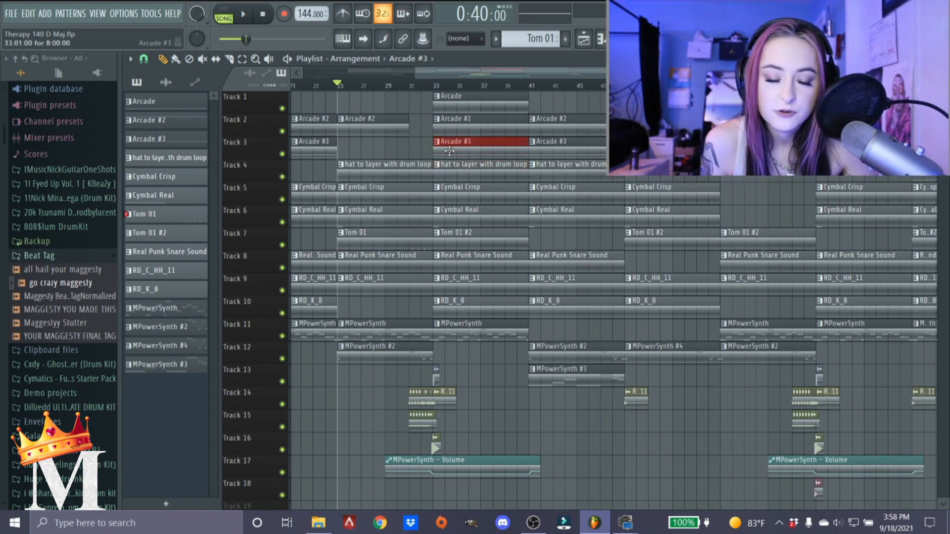
right_click(374, 151)
click(389, 162)
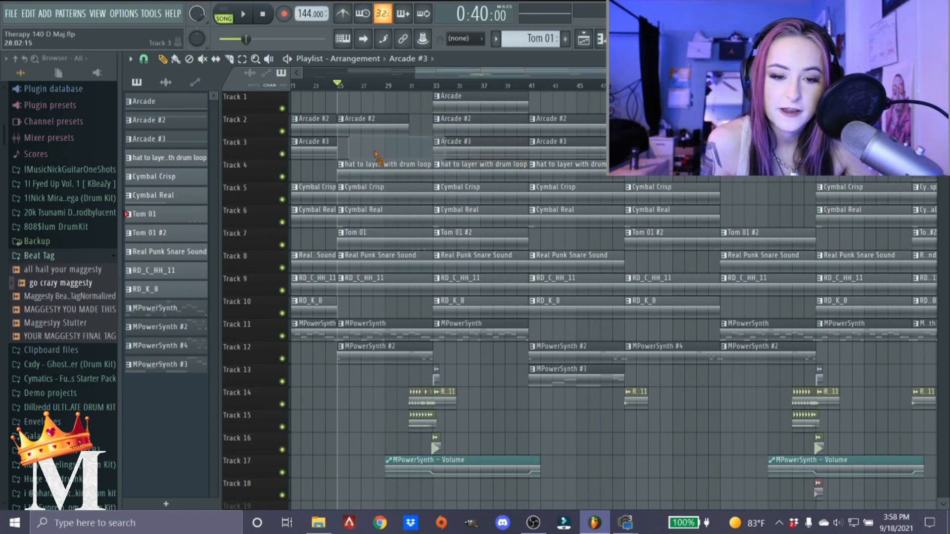
scroll(435, 226, up, 4)
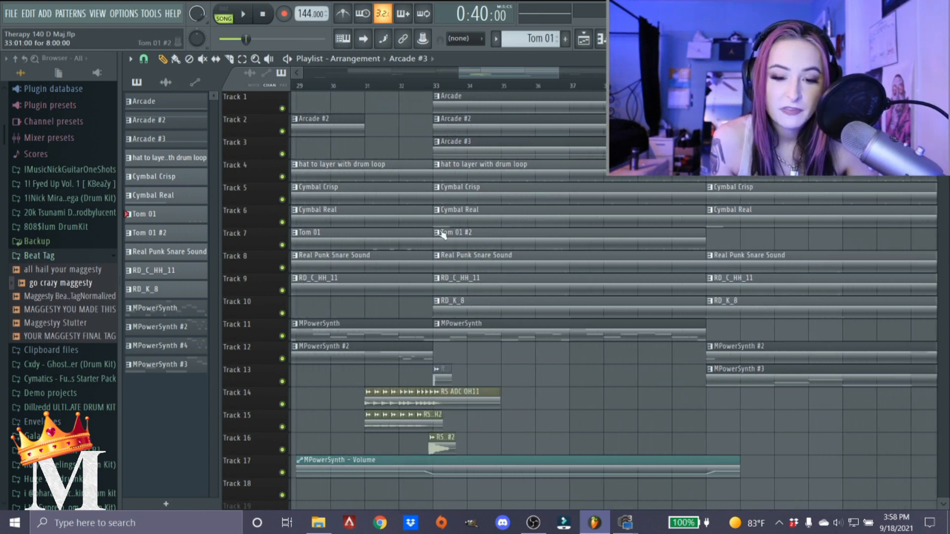
double_click(449, 241)
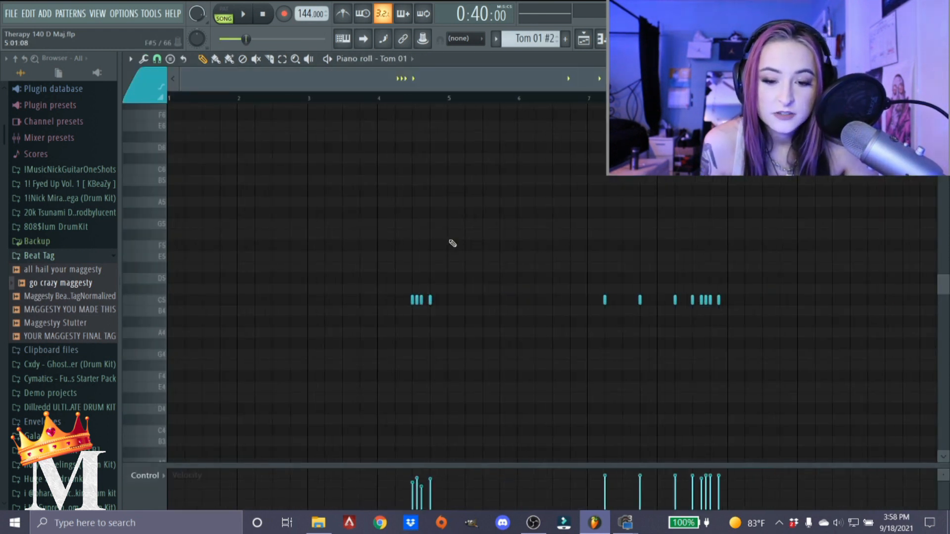
click(382, 98)
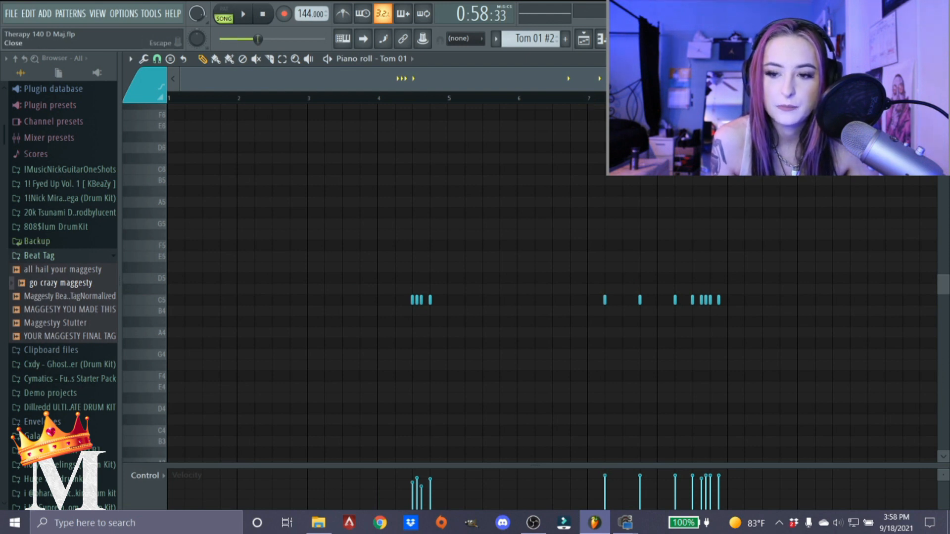
key(Escape)
- Play the section starting at bar 33 up to just before bar 41, and stop playback
click(434, 88)
key(space)
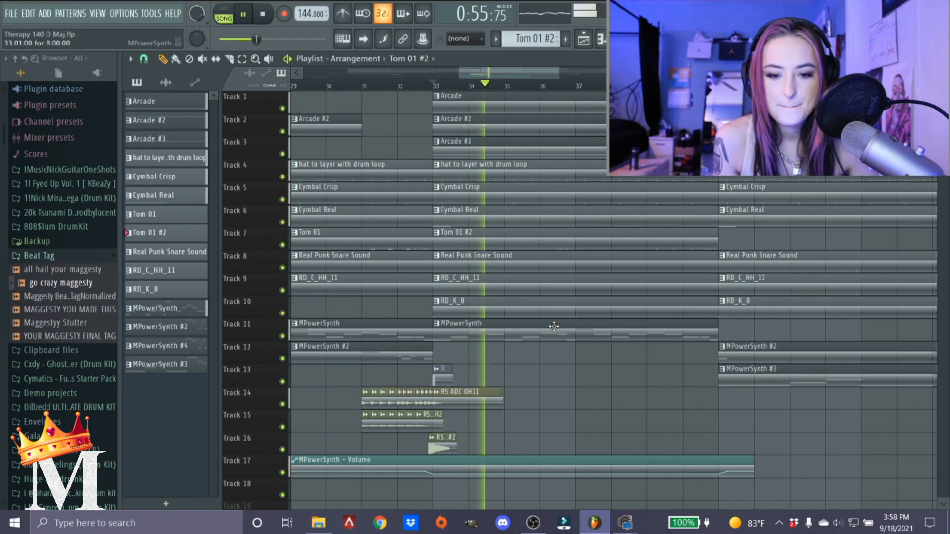
scroll(613, 320, down, 2)
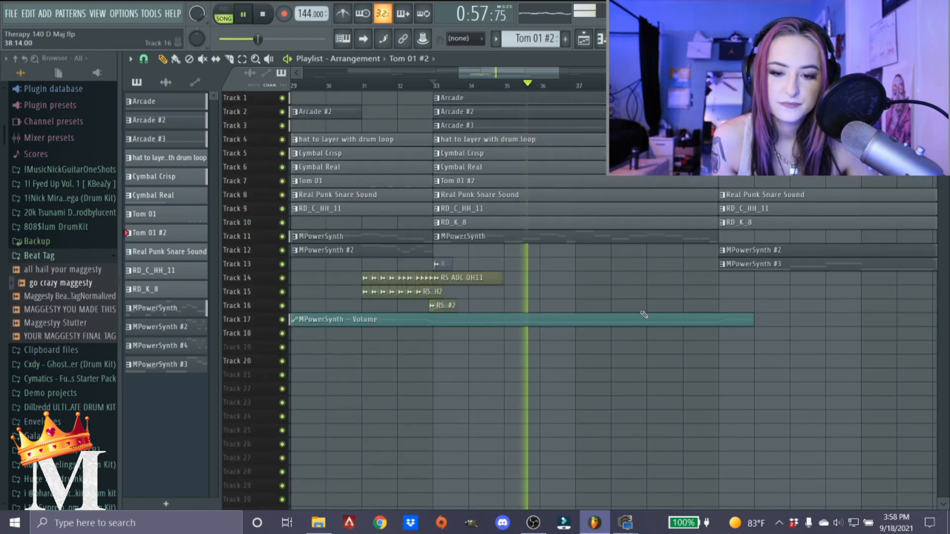
scroll(643, 292, up, 2)
scroll(719, 259, up, 2)
scroll(621, 224, up, 3)
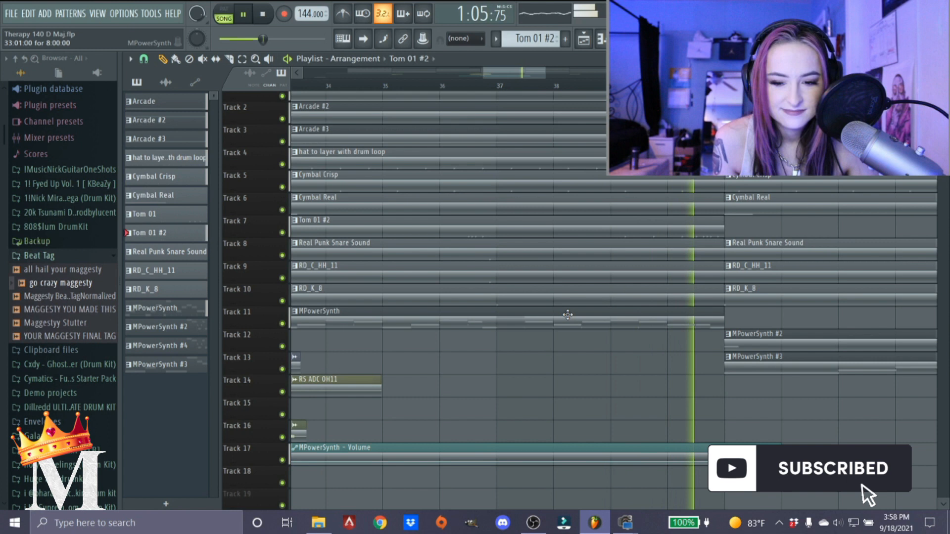
key(space)
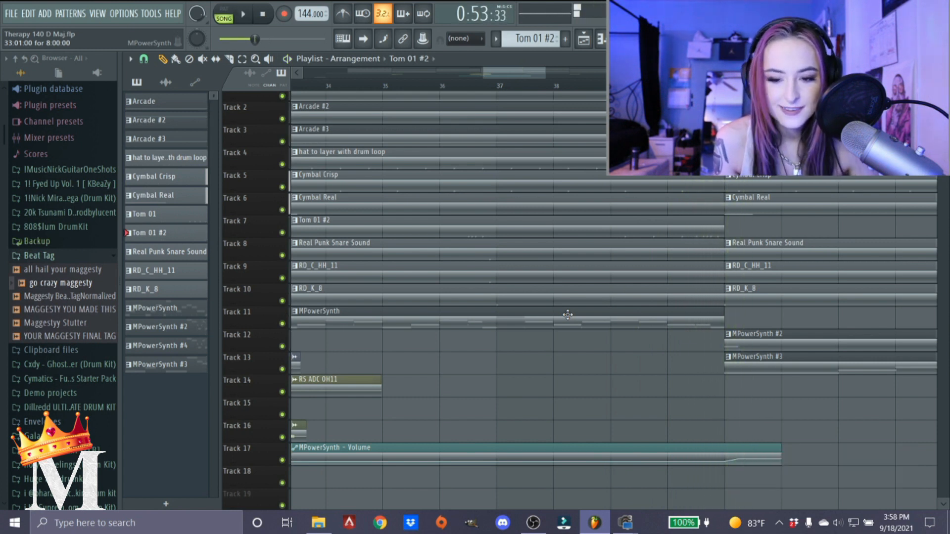
- Examine the transition into bar 33, including the volume automation and the hat and kick clips on Tracks 13 to 16
scroll(559, 392, down, 3)
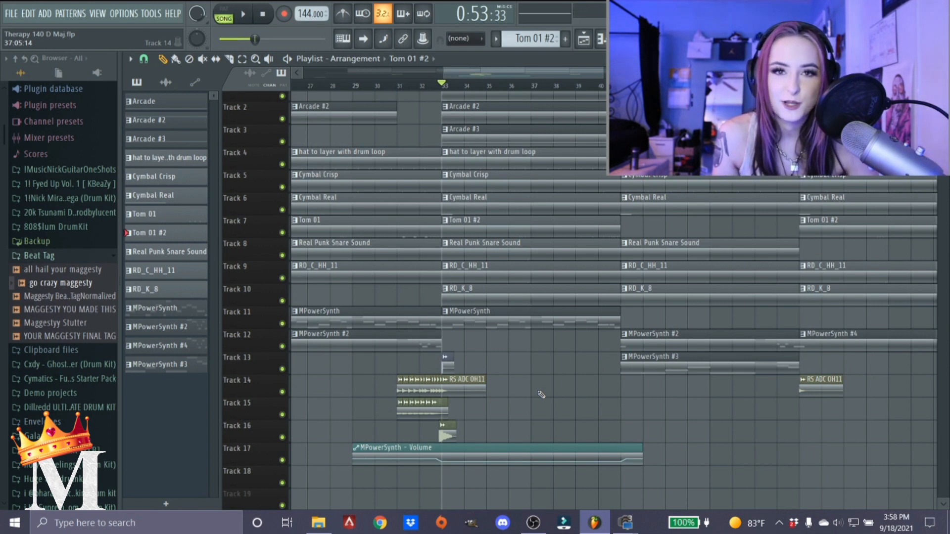
scroll(460, 366, up, 2)
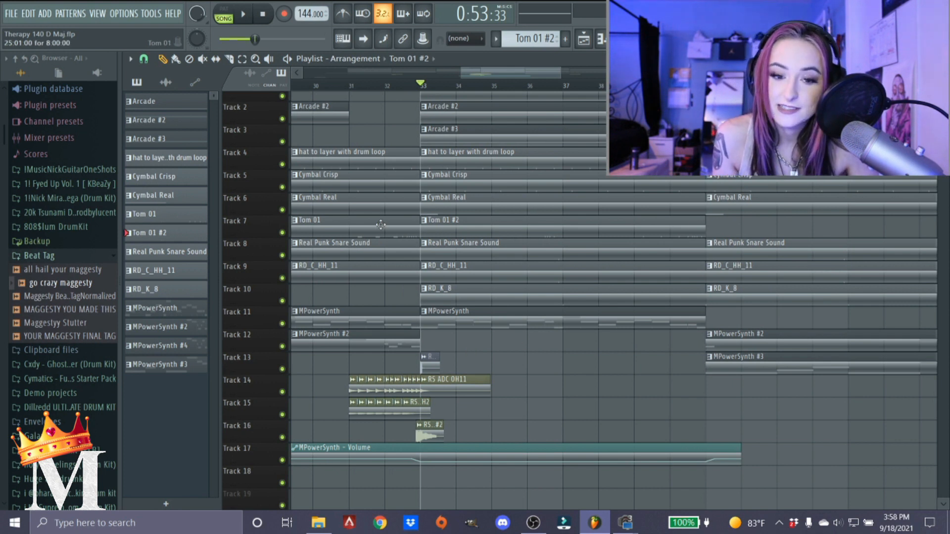
click(386, 86)
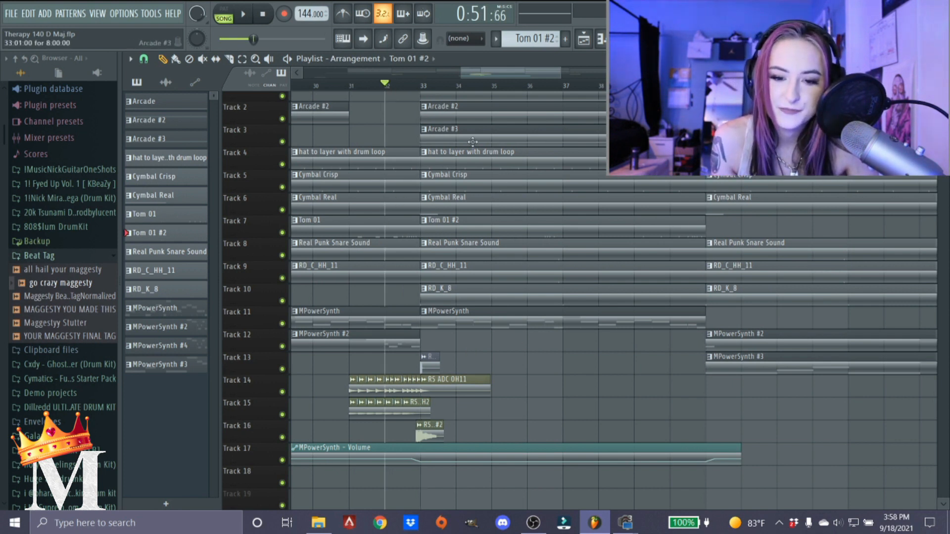
click(420, 87)
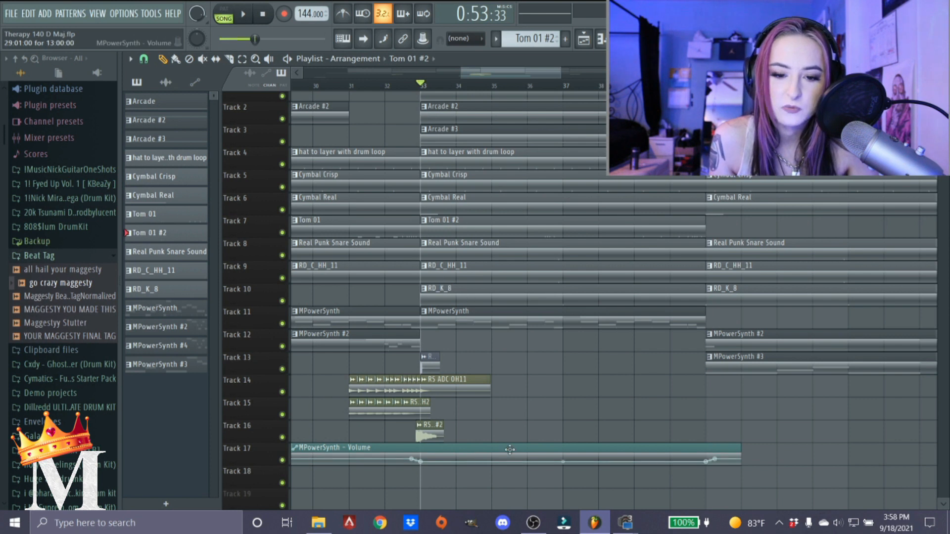
scroll(504, 419, up, 1)
scroll(506, 394, down, 5)
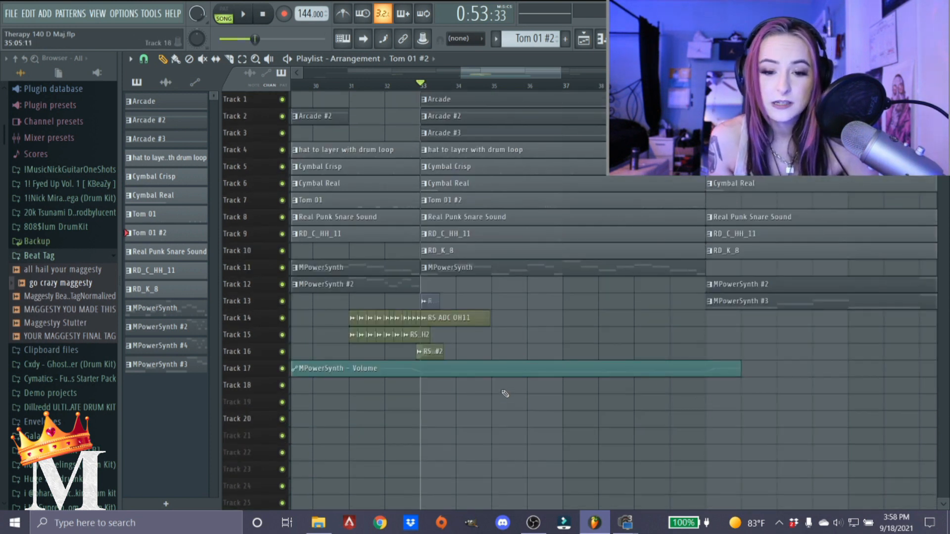
scroll(507, 379, up, 5)
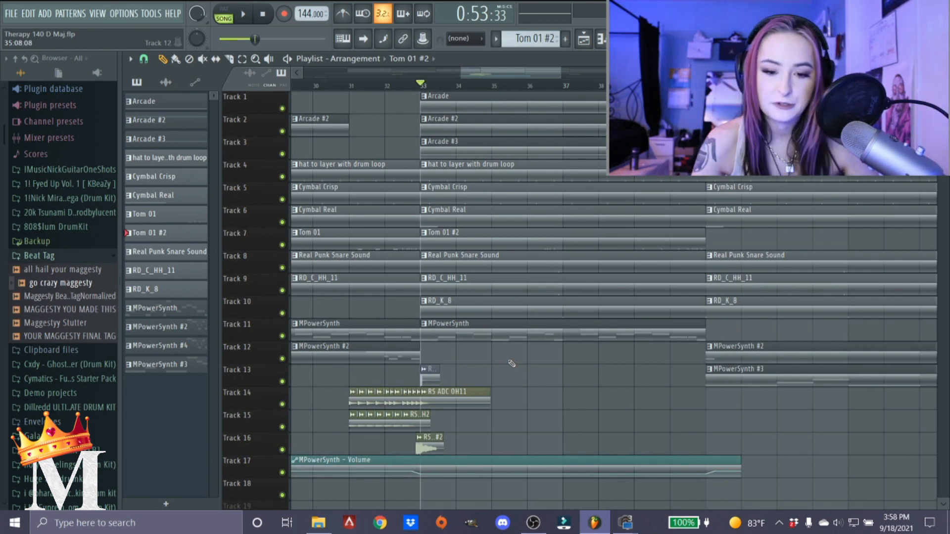
scroll(459, 449, up, 3)
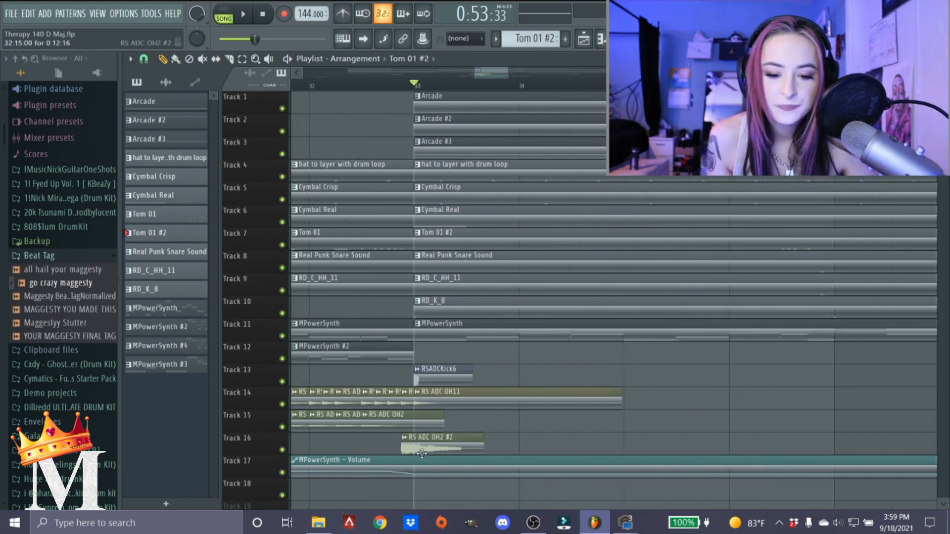
scroll(446, 329, down, 2)
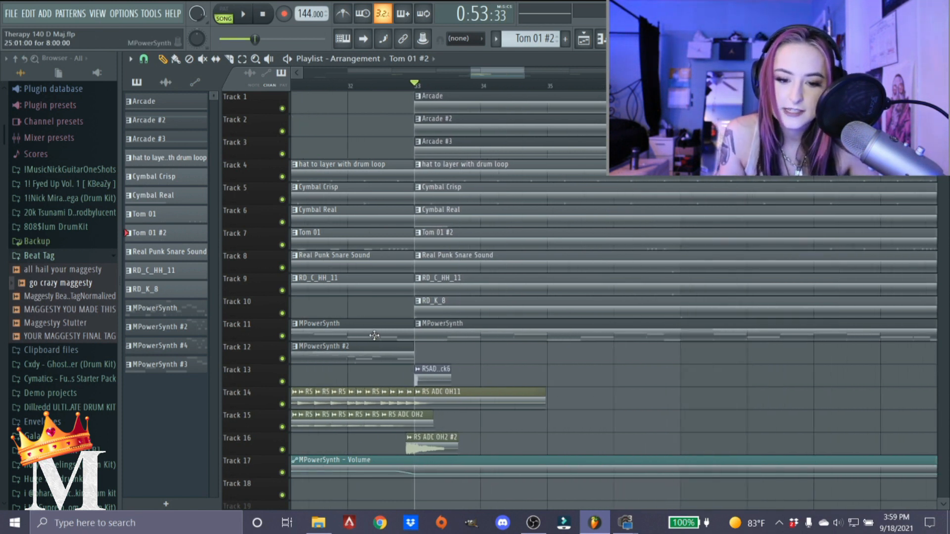
- Open the MPowerSynth pattern at bar 33, return to the playlist, and examine its volume automation on Track 17
scroll(374, 336, down, 6)
double_click(426, 328)
key(F7)
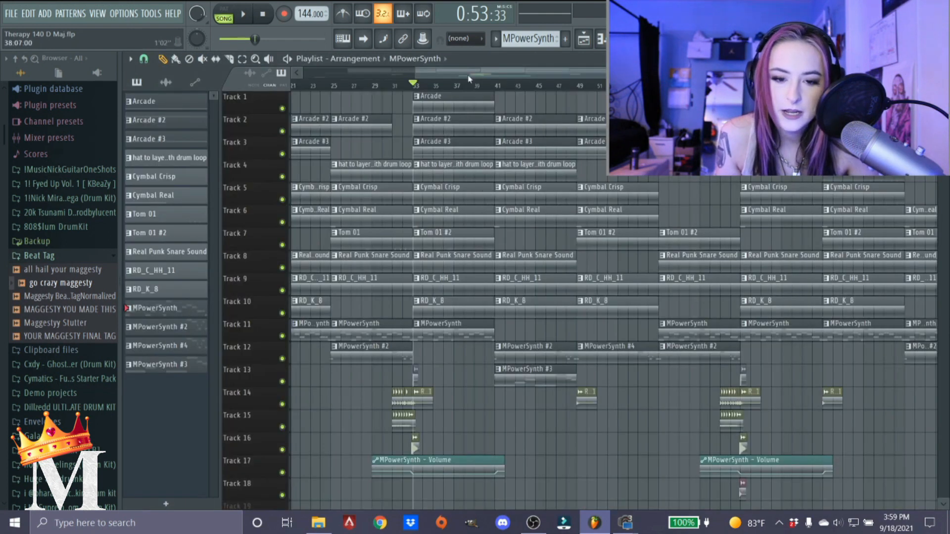
drag(413, 88, 619, 88)
scroll(646, 451, up, 3)
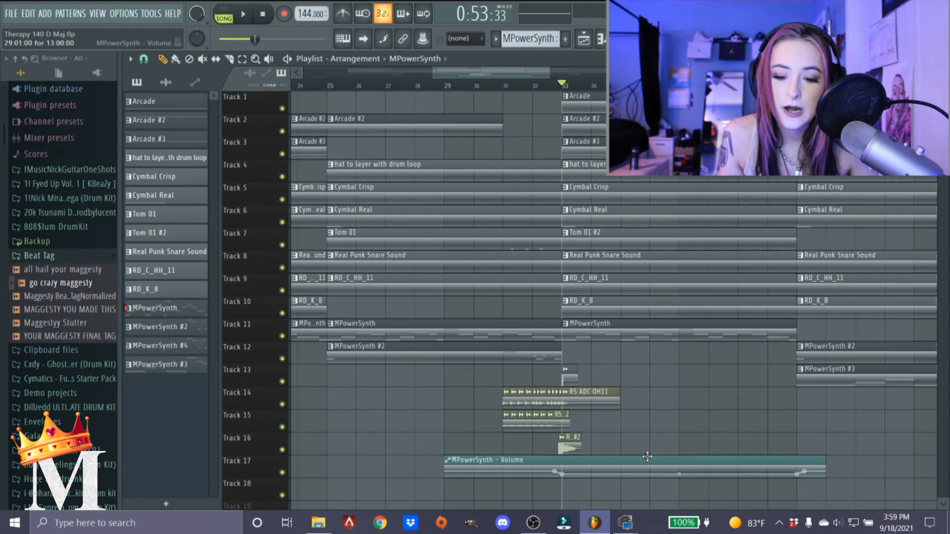
scroll(586, 378, up, 1)
- Play the arrangement from bar 31 through the drum transition and the following sections, and stop playback
click(476, 85)
scroll(574, 479, up, 2)
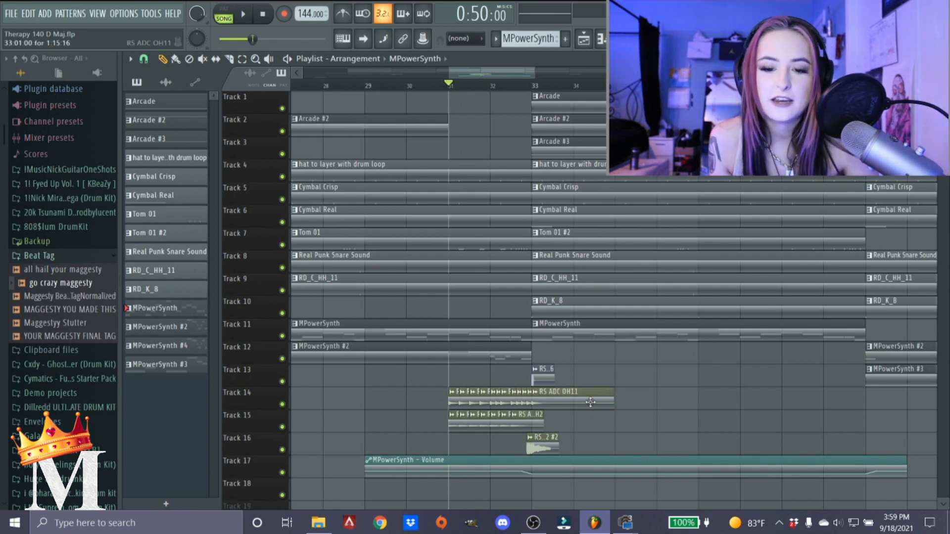
key(space)
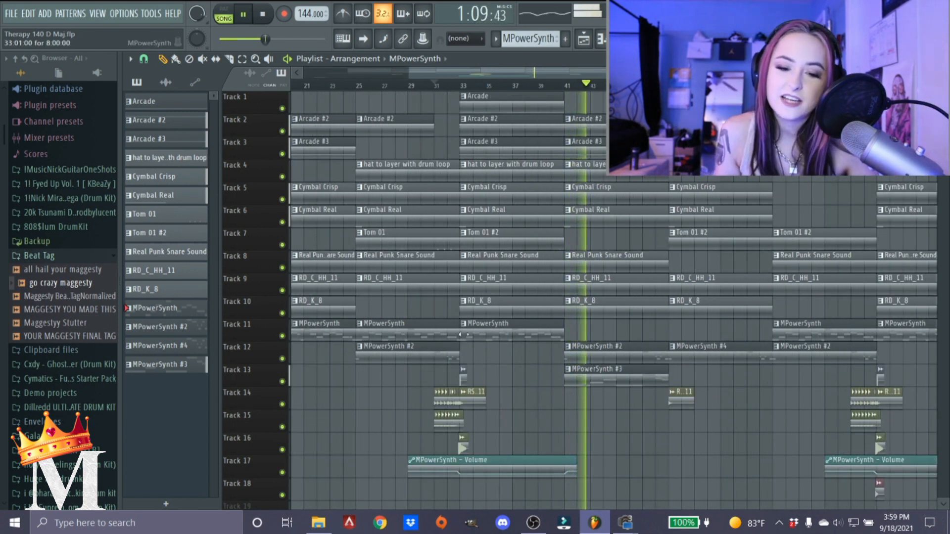
ctrl+click(282, 359)
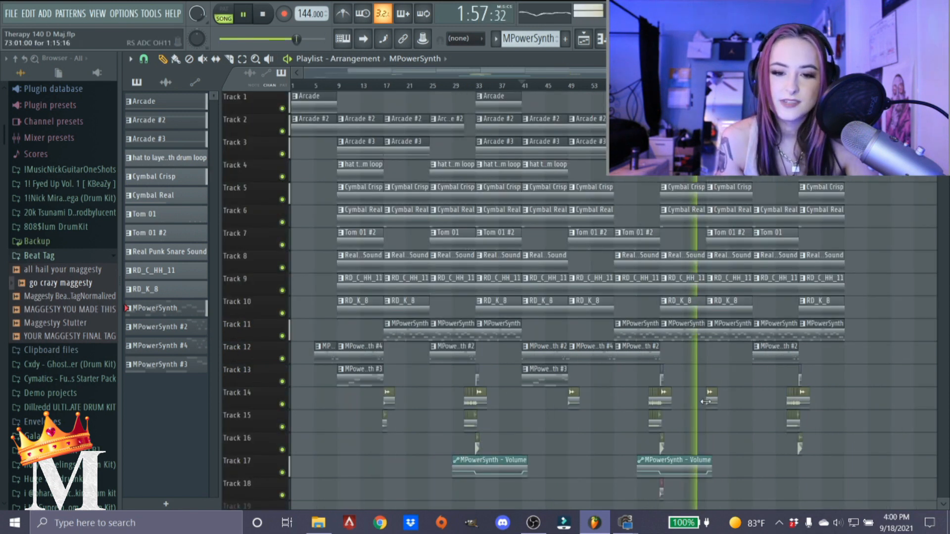
key(space)
- Audition the revised arrangement around bar 49, and stop playback with the song position back at the start
drag(523, 404, 291, 91)
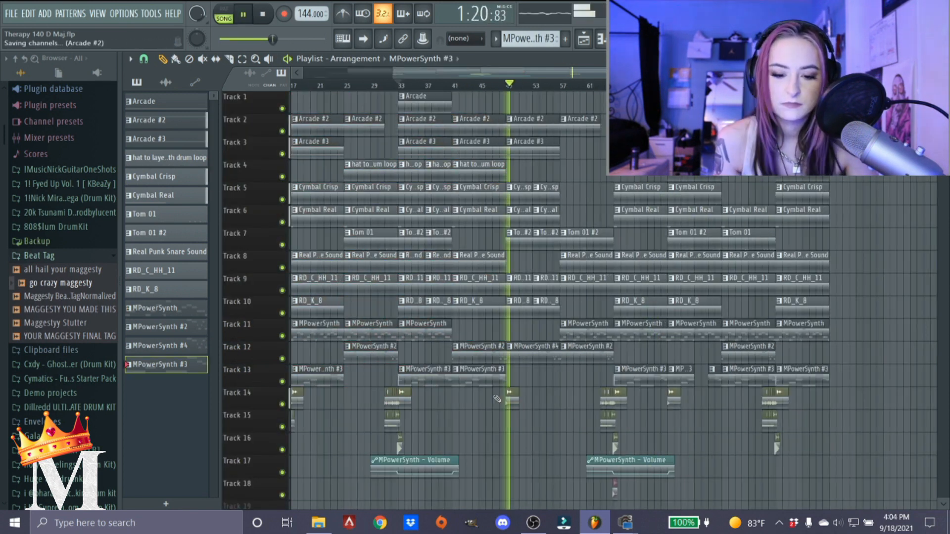
scroll(497, 399, down, 3)
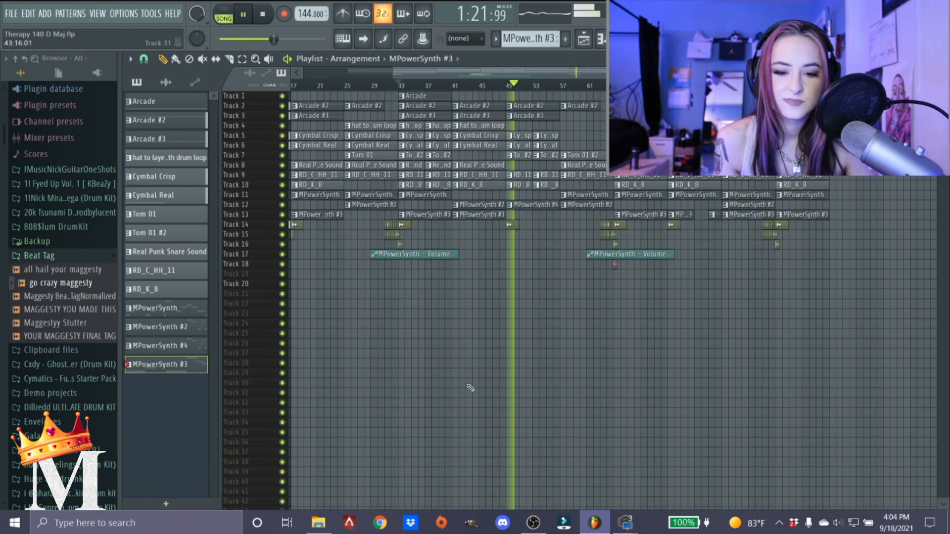
key(space)
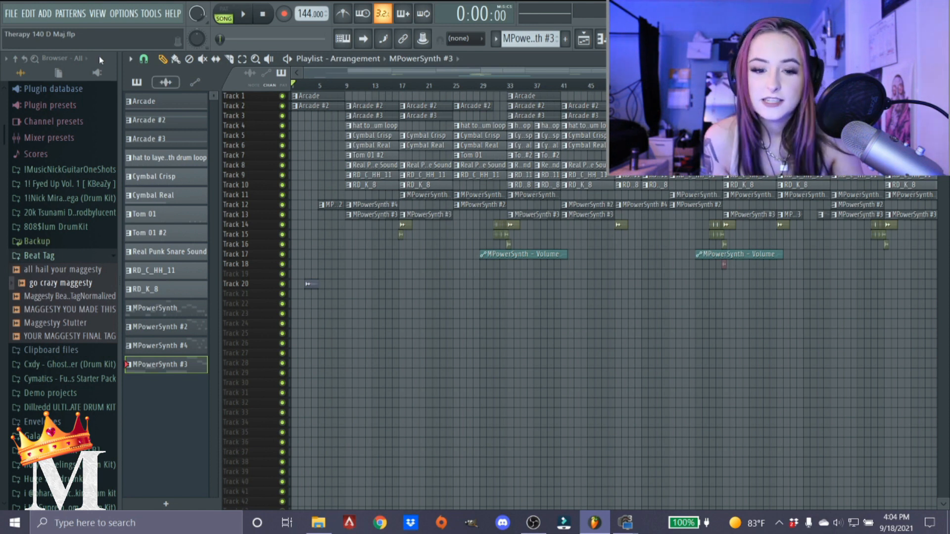
- Review the whole arrangement in the playlist, and examine the intro and the sections from bars 1 to 33
scroll(354, 89, down, 1)
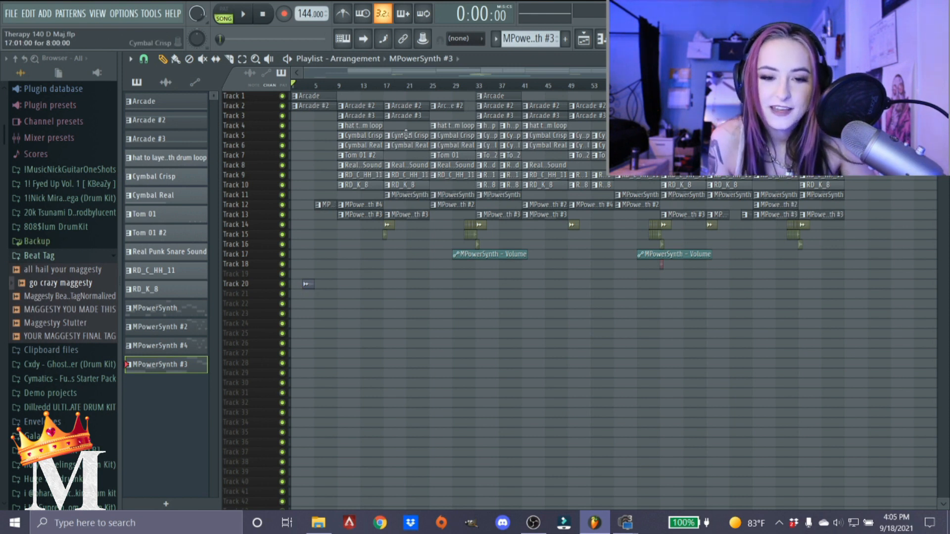
scroll(378, 136, up, 6)
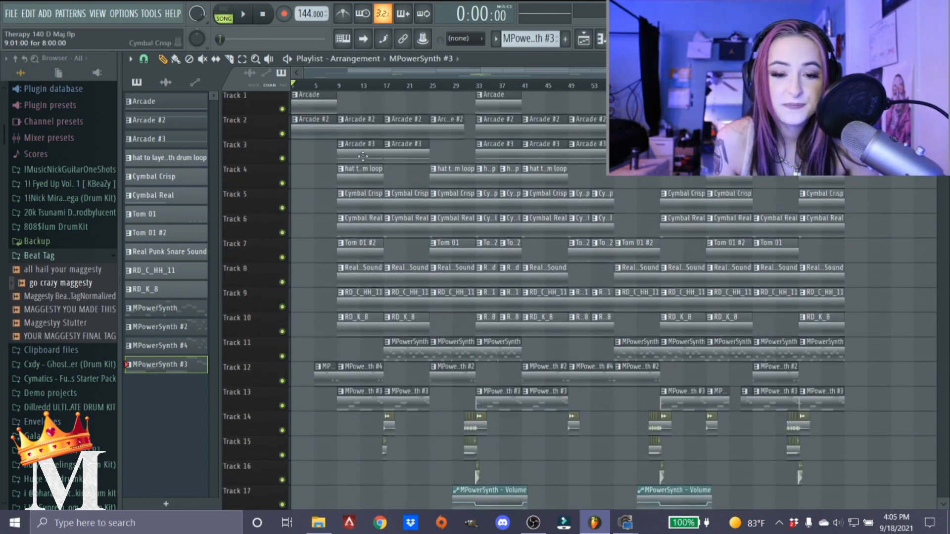
scroll(325, 164, up, 2)
drag(350, 75, 74, 95)
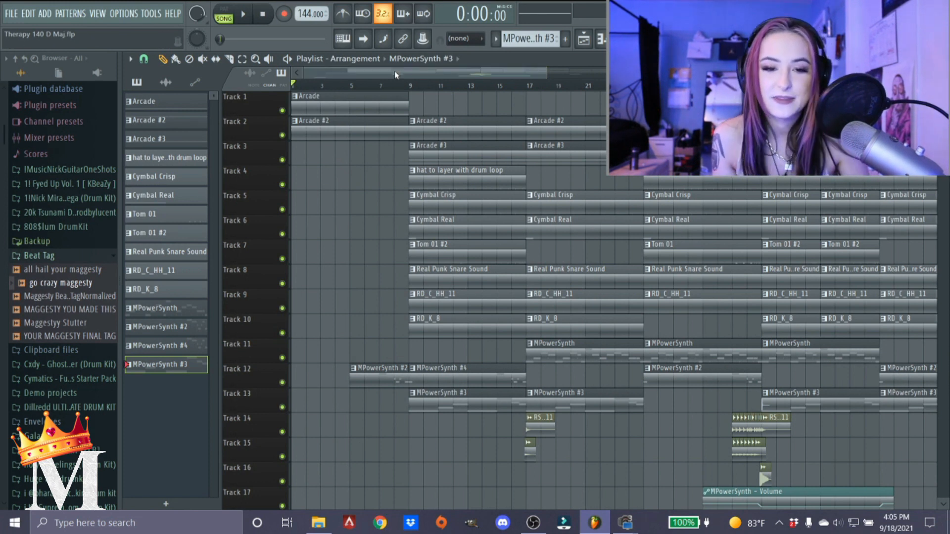
scroll(369, 271, down, 2)
scroll(353, 331, up, 3)
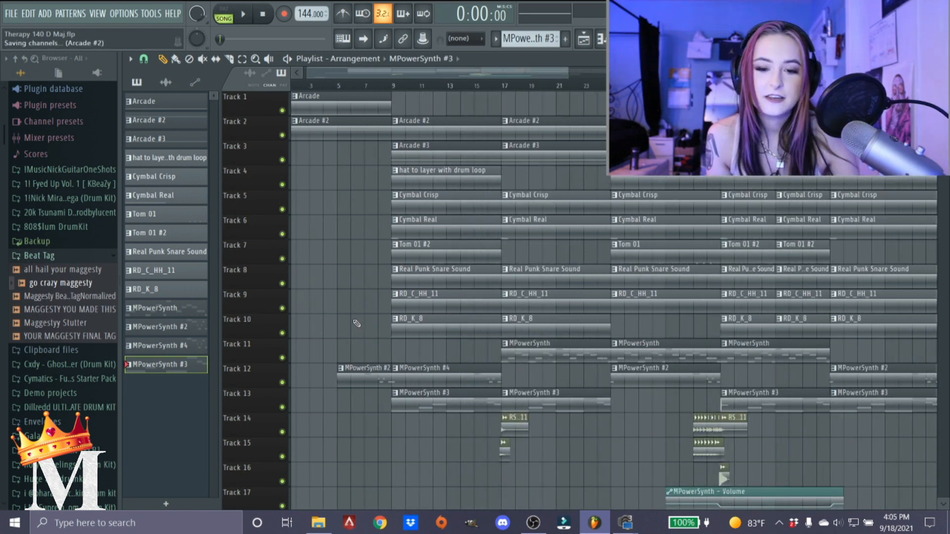
drag(413, 87, 95, 95)
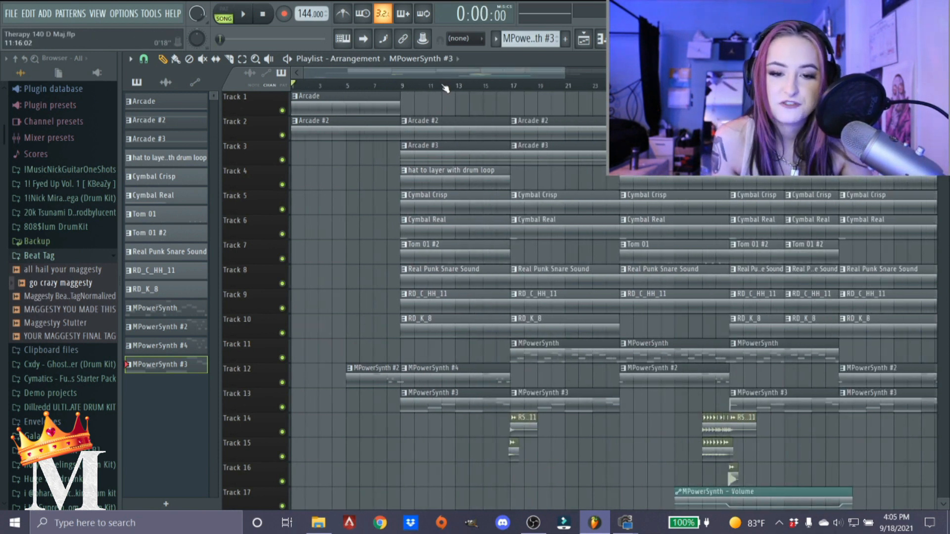
- Collapse the Beat Tag folder and look through the drum kit and sample folders as far as Real Drums Vol. 1
click(69, 256)
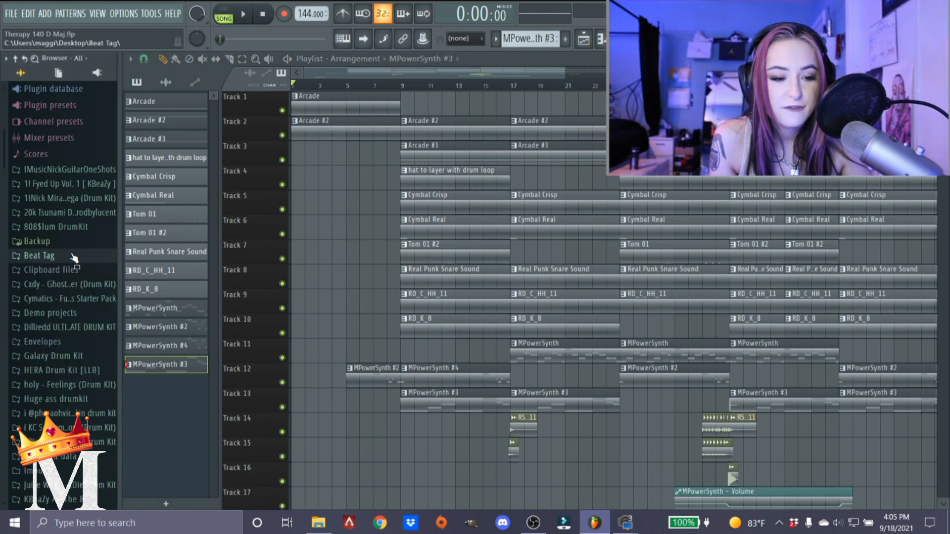
scroll(82, 282, down, 7)
scroll(86, 281, up, 8)
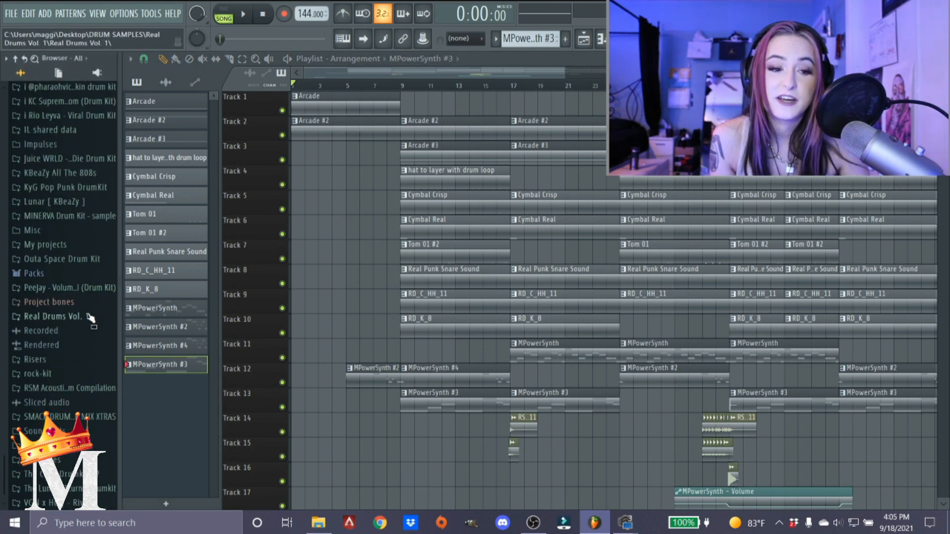